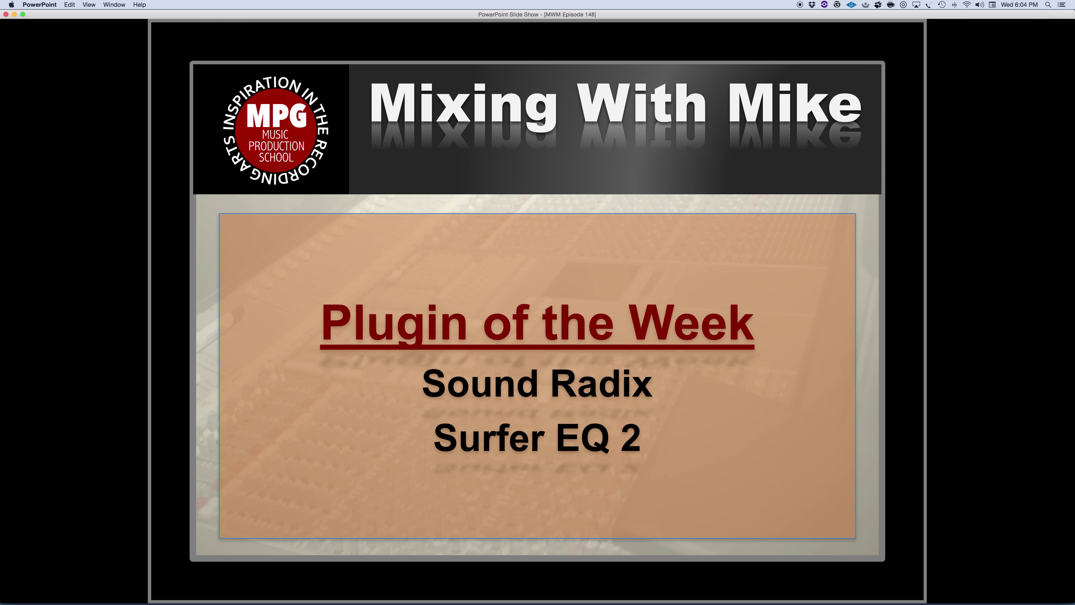
Switch from the Plugin of the Week slide to Pro Tools with Cmd+Tab
key("super+Tab")
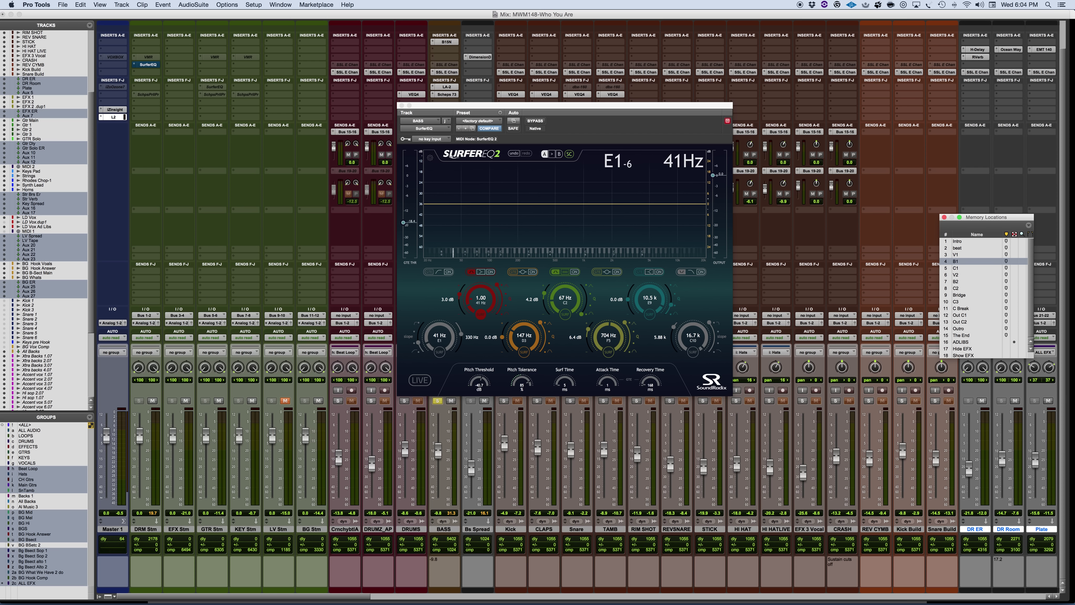
Nudge the SurferEQ 2 window on the BASS track slightly to the left
left_click_drag(651, 108, 640, 109)
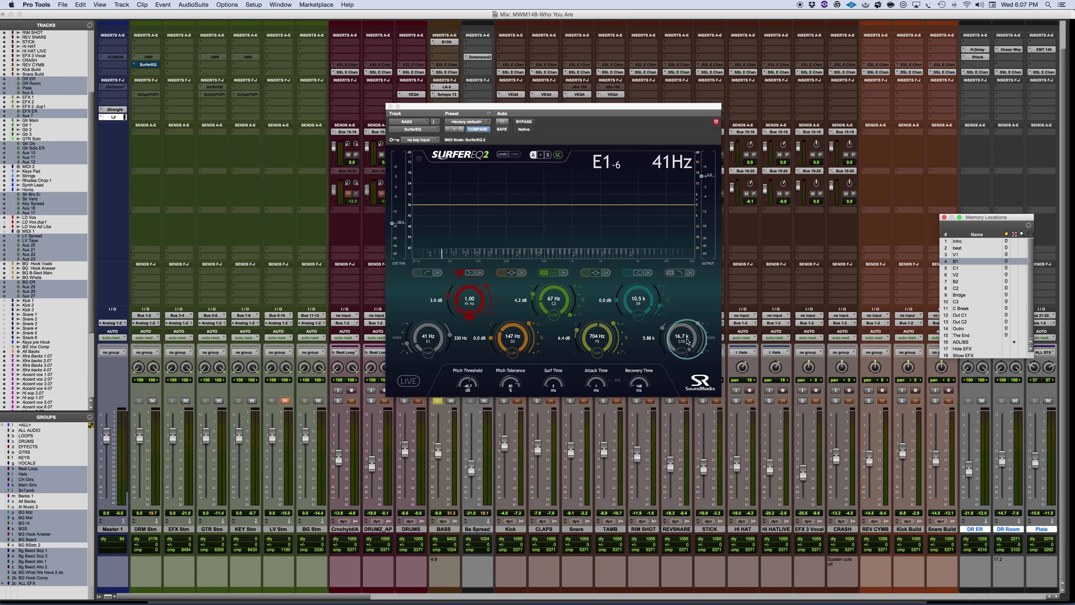
Toggle band E1's low cut on and back off, then change the 10.5 kHz band's filter shape
left_click(437, 273)
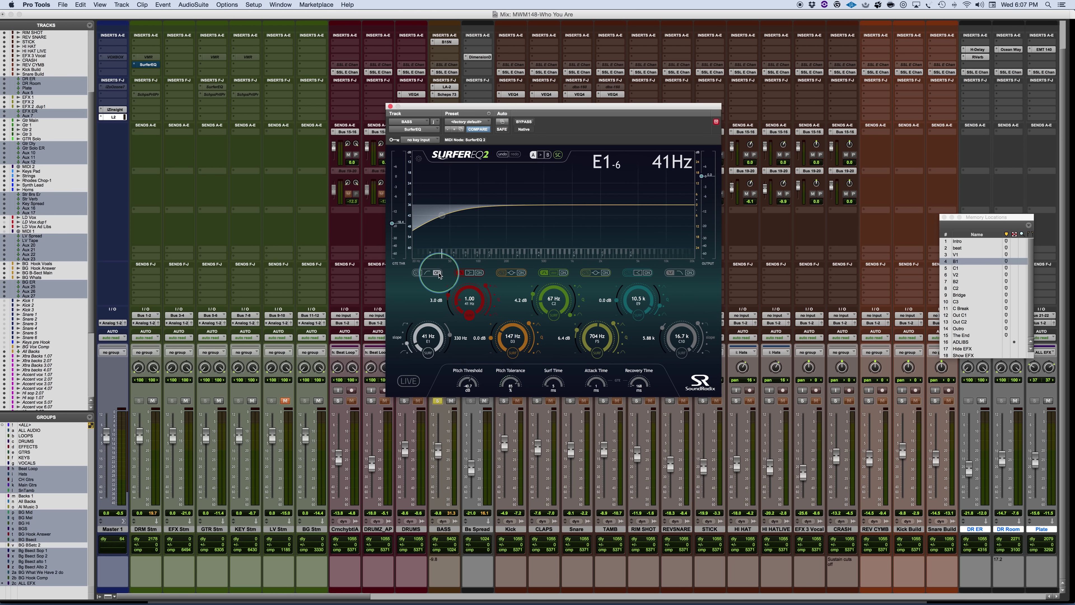
left_click(437, 273)
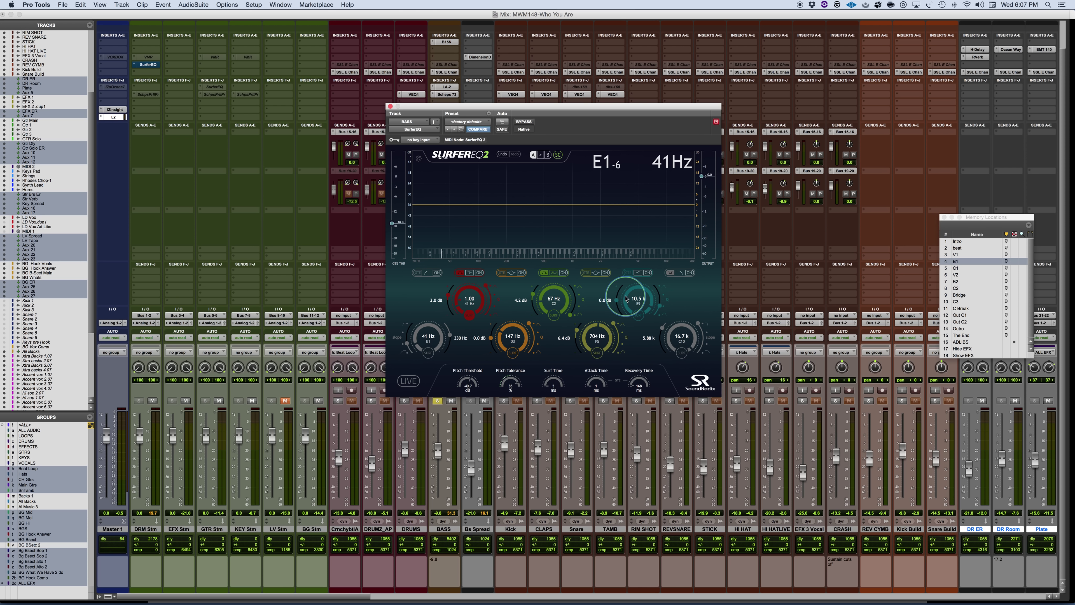
left_click(640, 276)
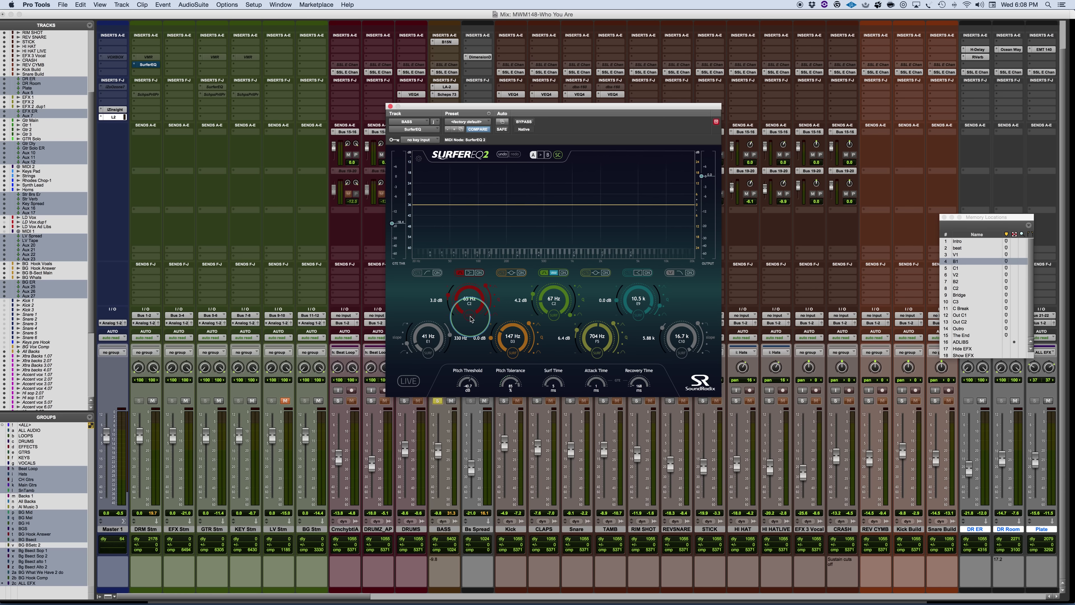
Enable the red 41 Hz peaking band and set its boost to 9.3 dB at Q 1.00
left_click_drag(447, 299, 451, 284)
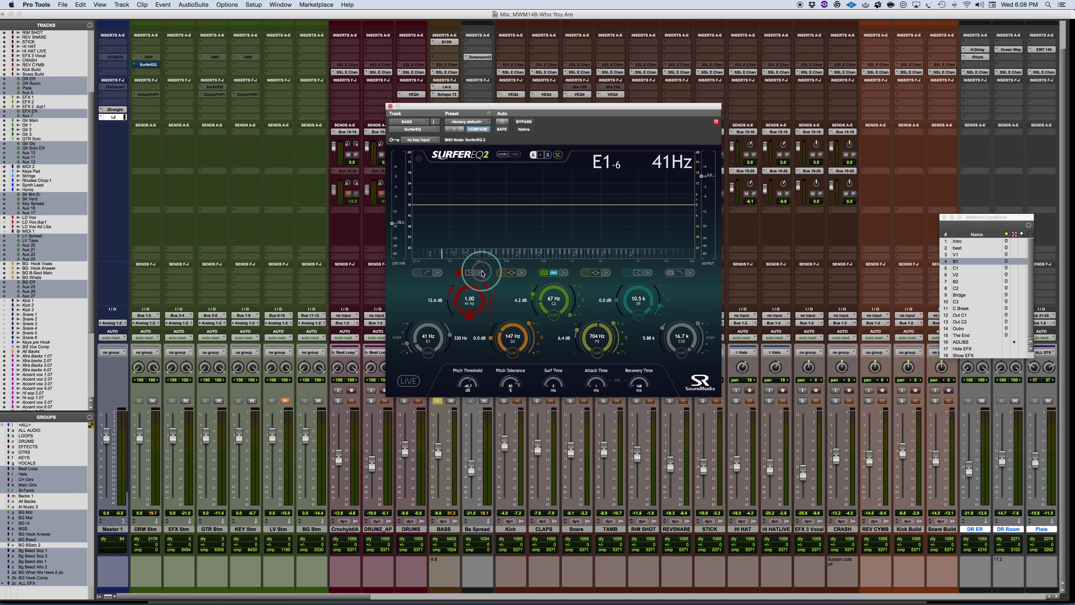
left_click(459, 273)
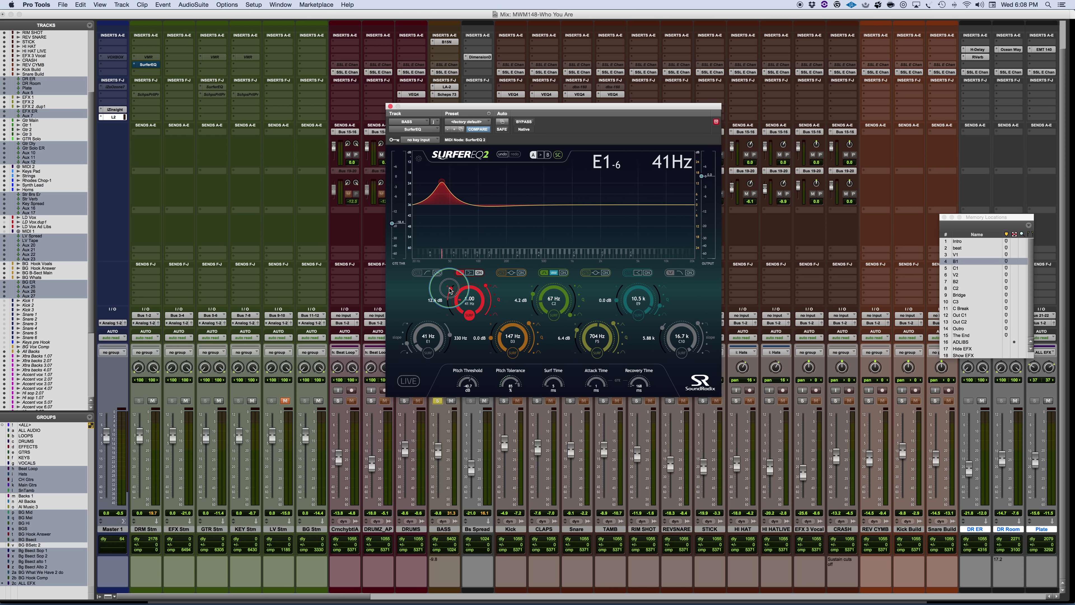
left_click_drag(449, 289, 488, 290)
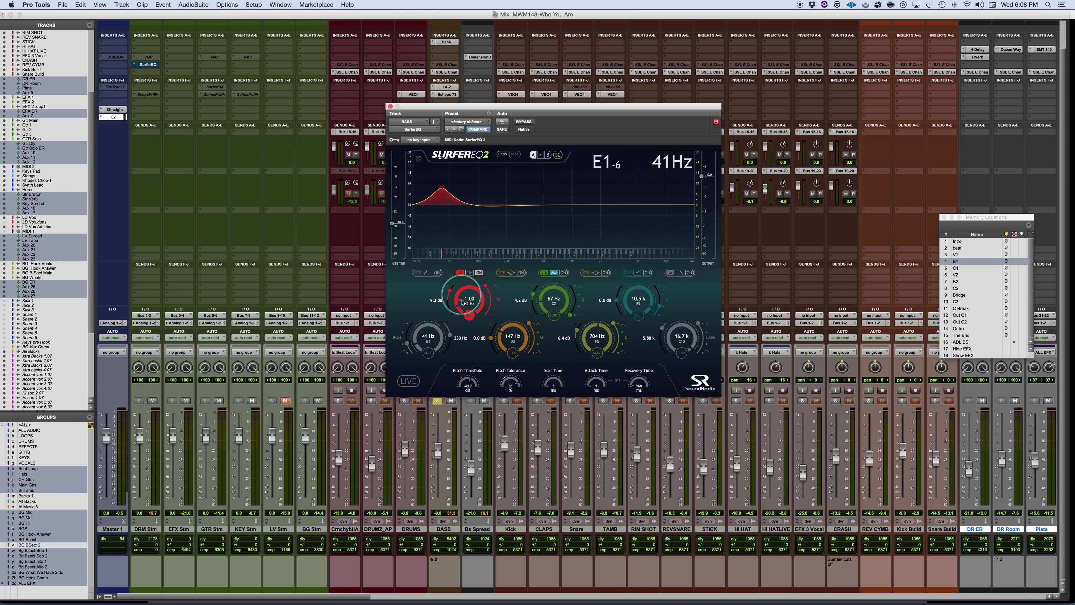
left_click_drag(461, 306, 463, 304)
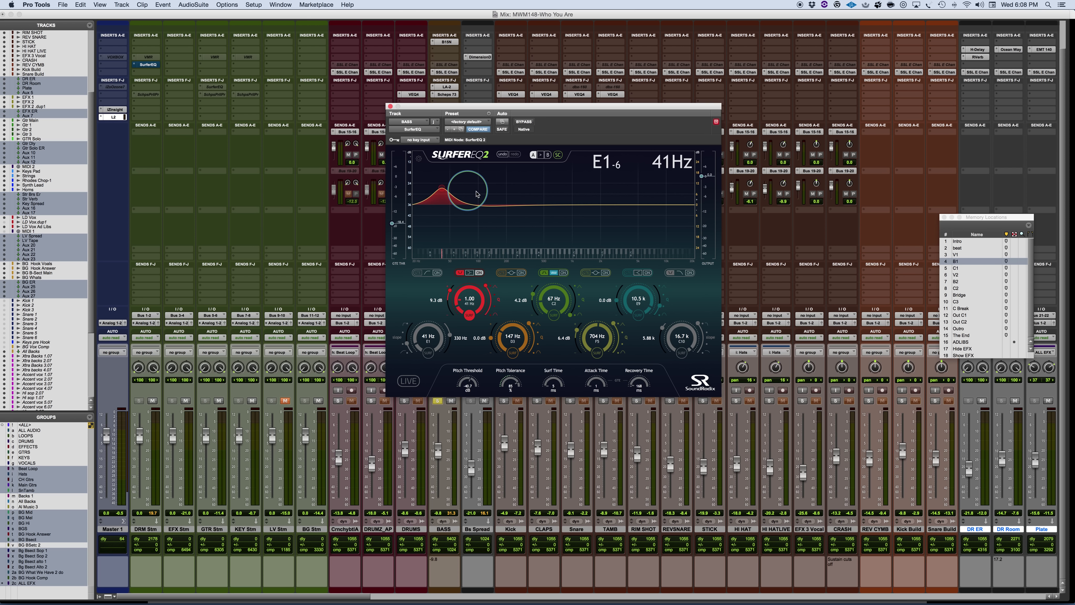
Turn on pitch surfing for the red band at E1, start playback, and adjust its harmonic multiple
left_click(469, 315)
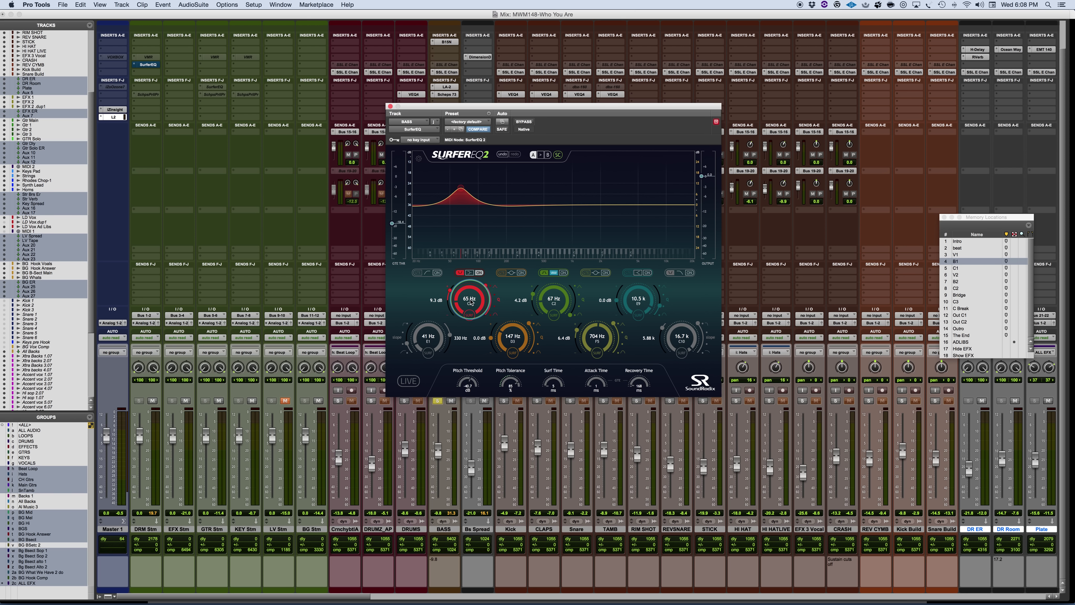
left_click(469, 315)
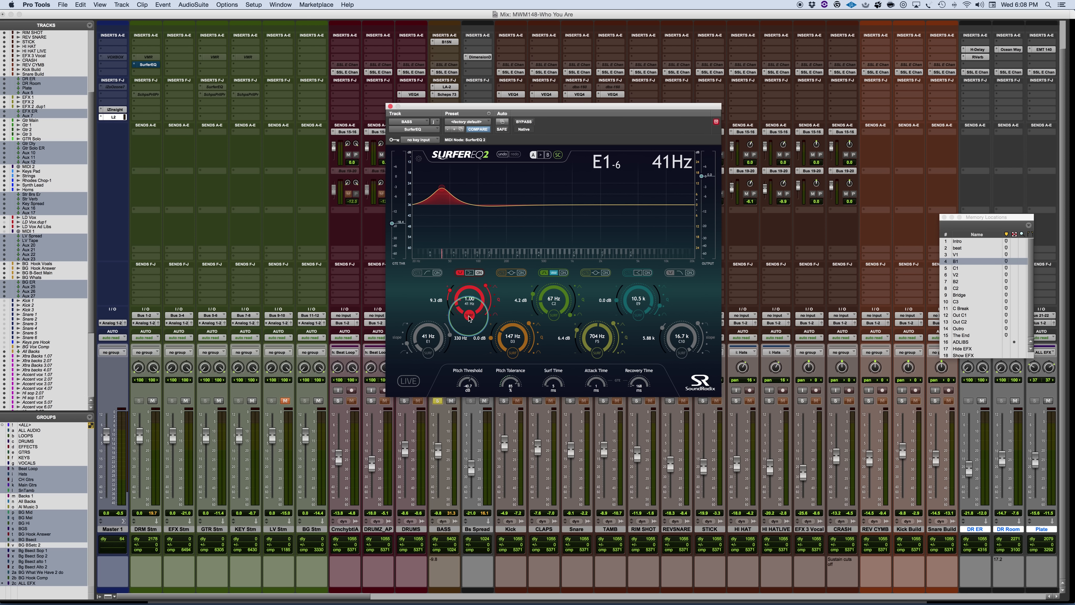
key("space")
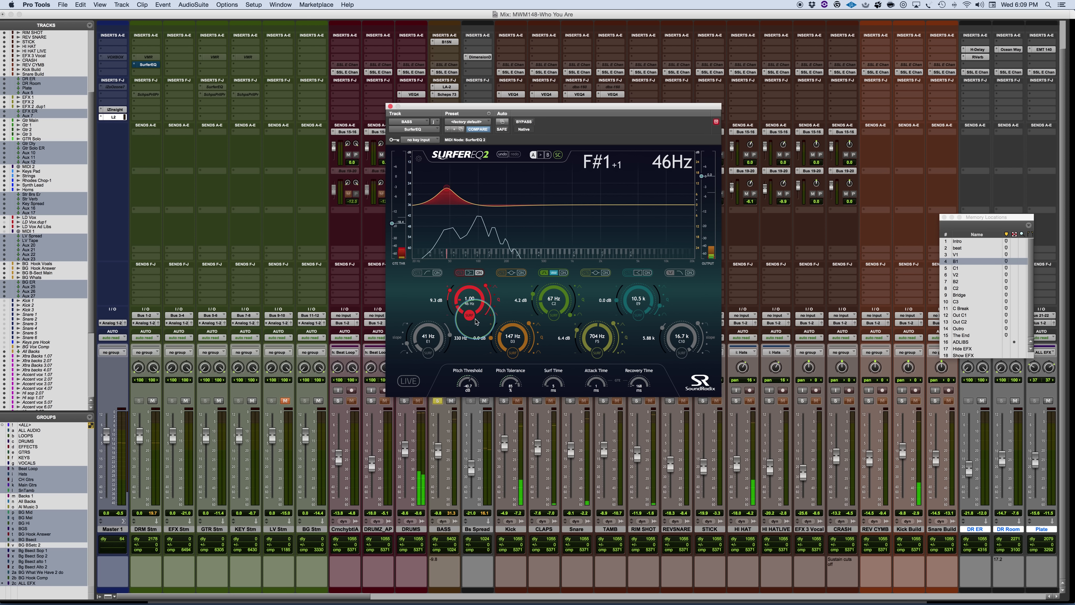
left_click_drag(470, 296, 462, 300)
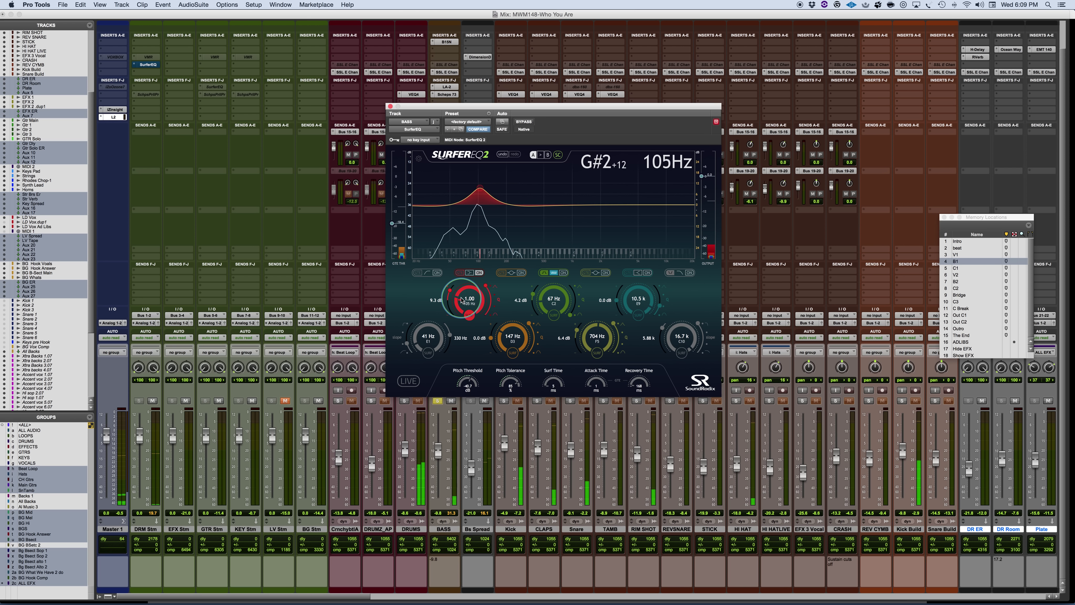
Change the red band's surf mode and toggle its gating so the 41 Hz peak turns off
left_click(466, 272)
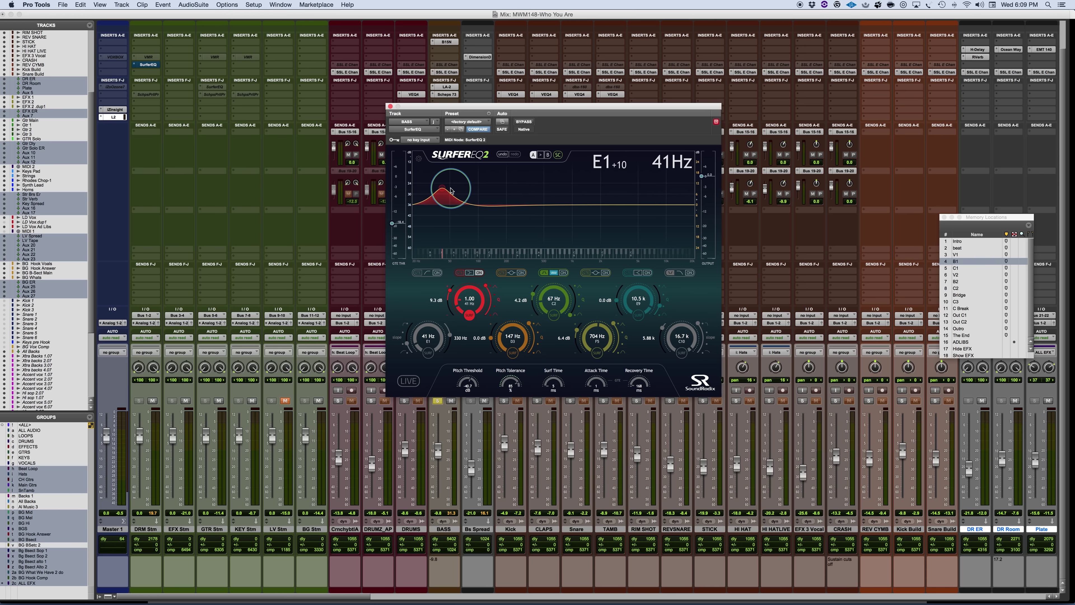
left_click(460, 273)
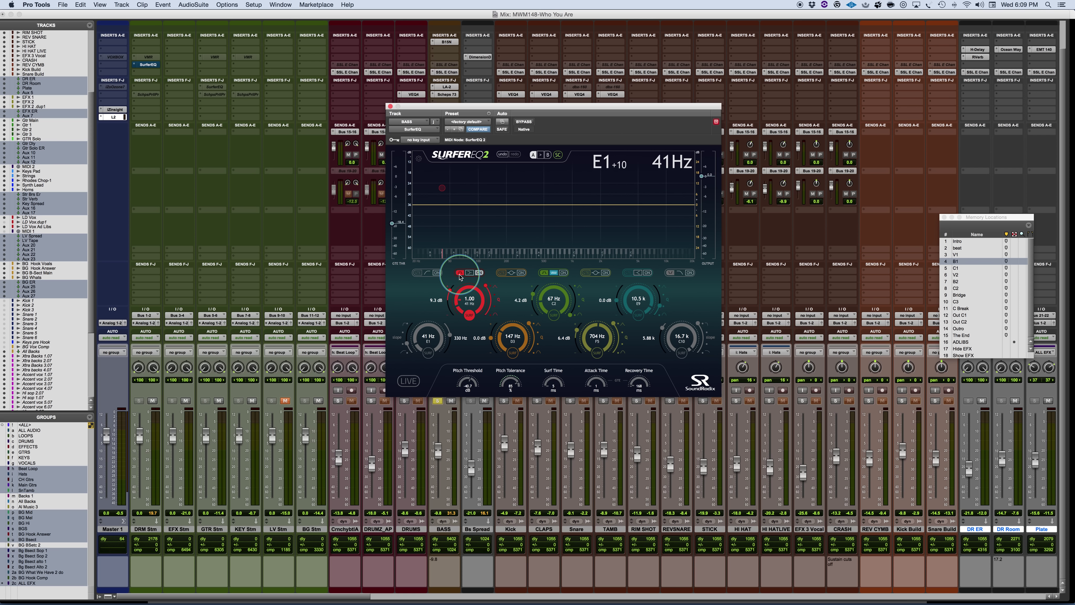
left_click(460, 273)
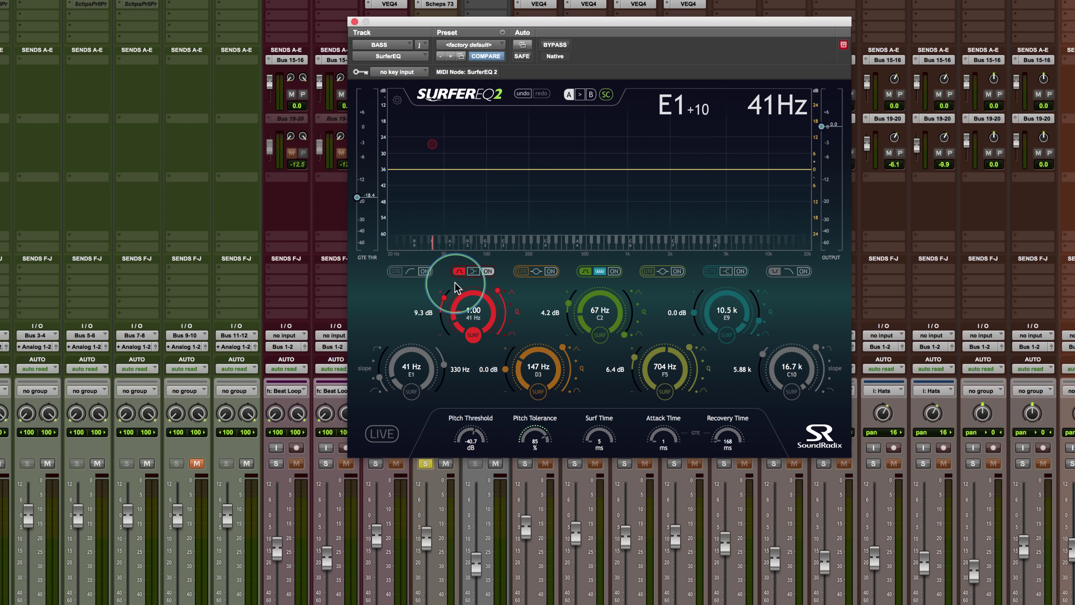
Restore the red 41 Hz band and play the bass twice, stopping with it surfed to B2 at 125 Hz
left_click_drag(717, 22, 649, 47)
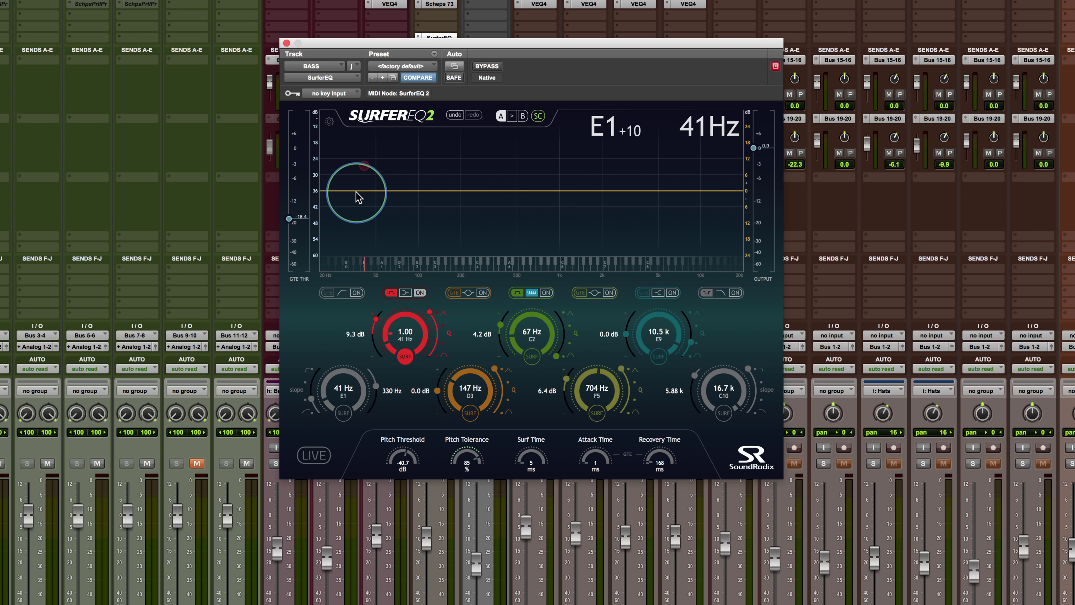
left_click(364, 165)
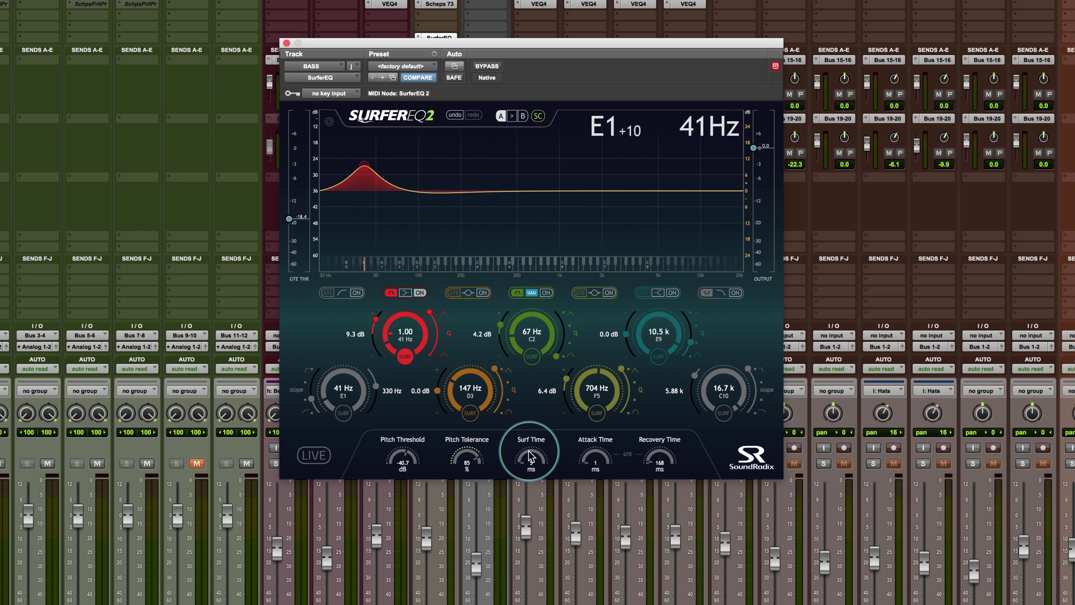
key("space")
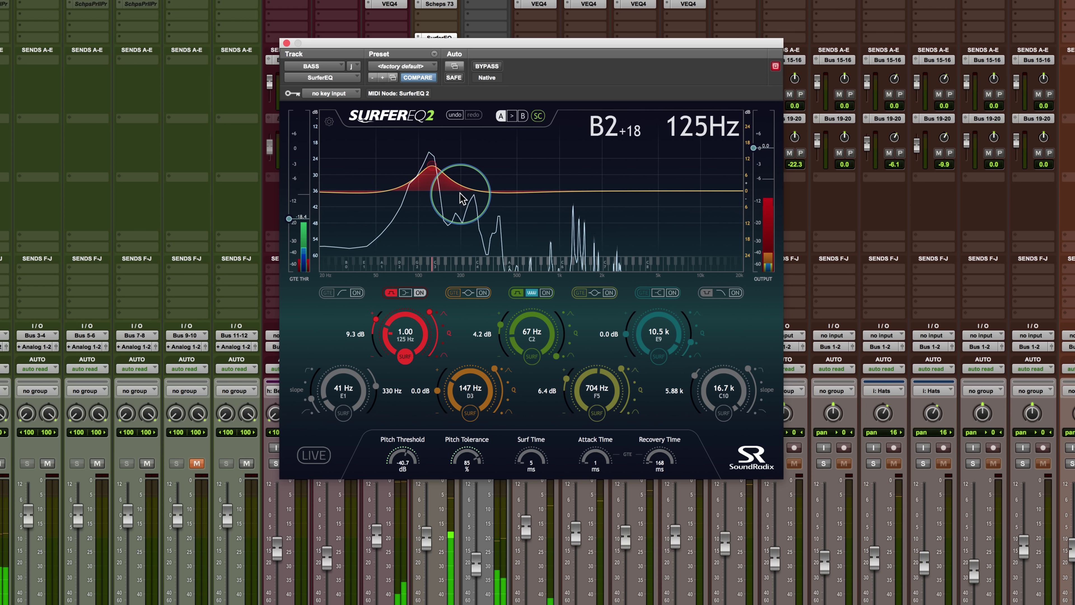
key("space")
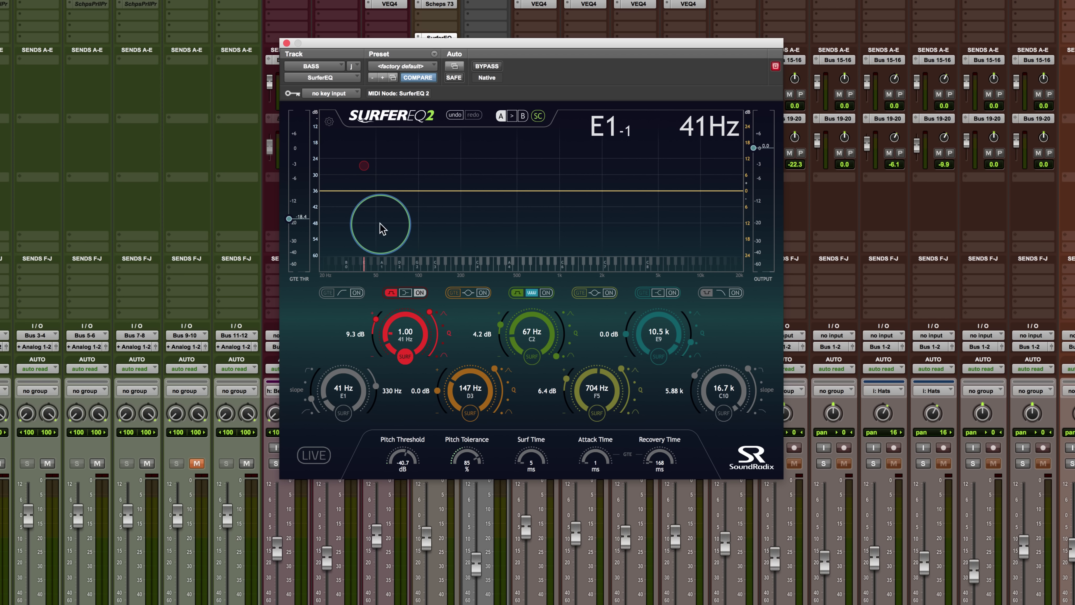
left_click(390, 292)
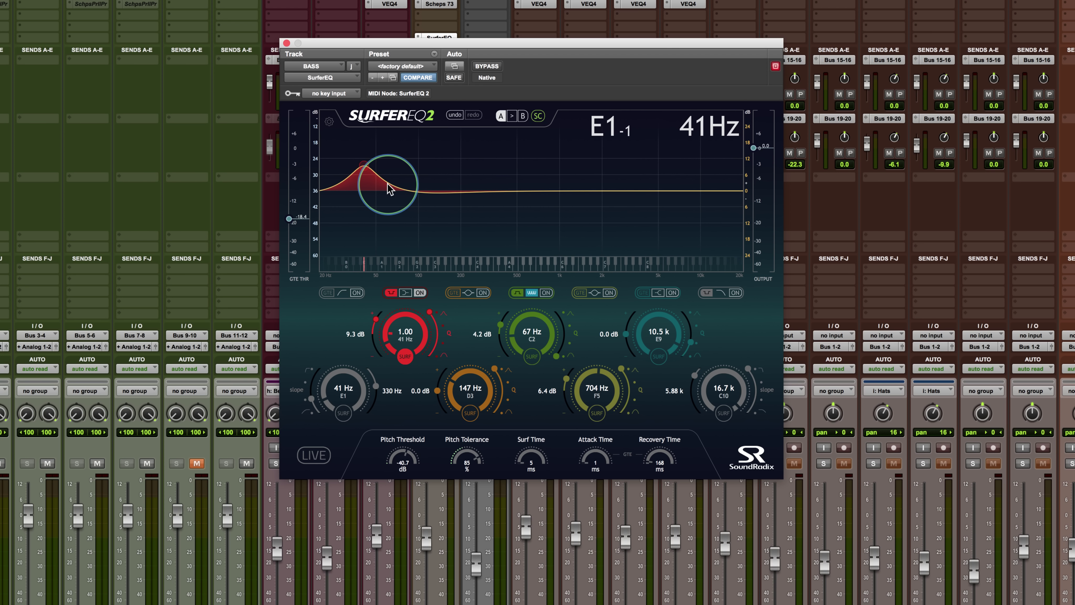
key("space")
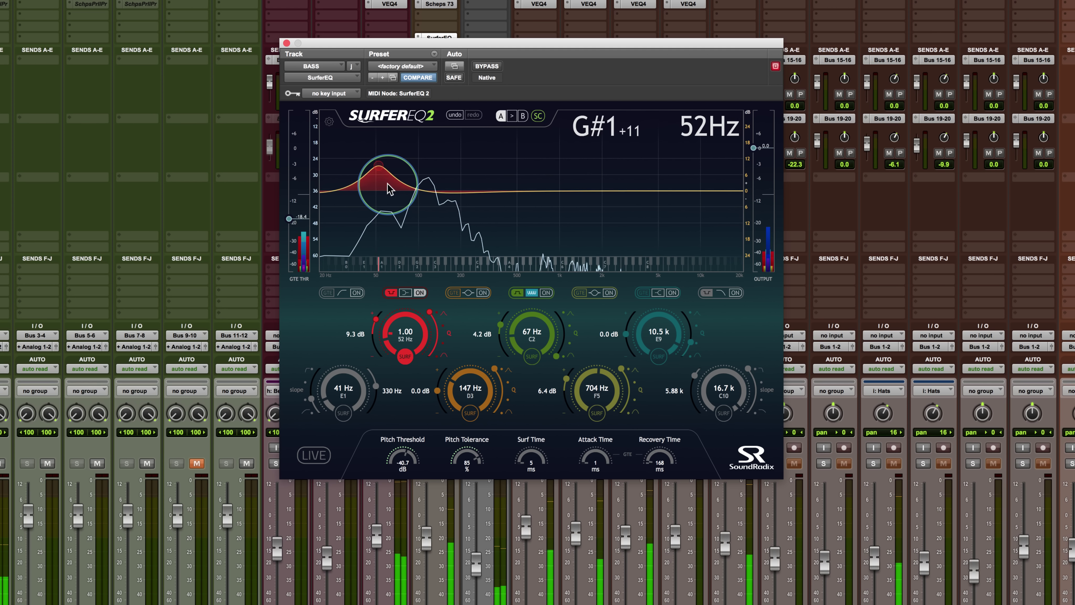
key("space")
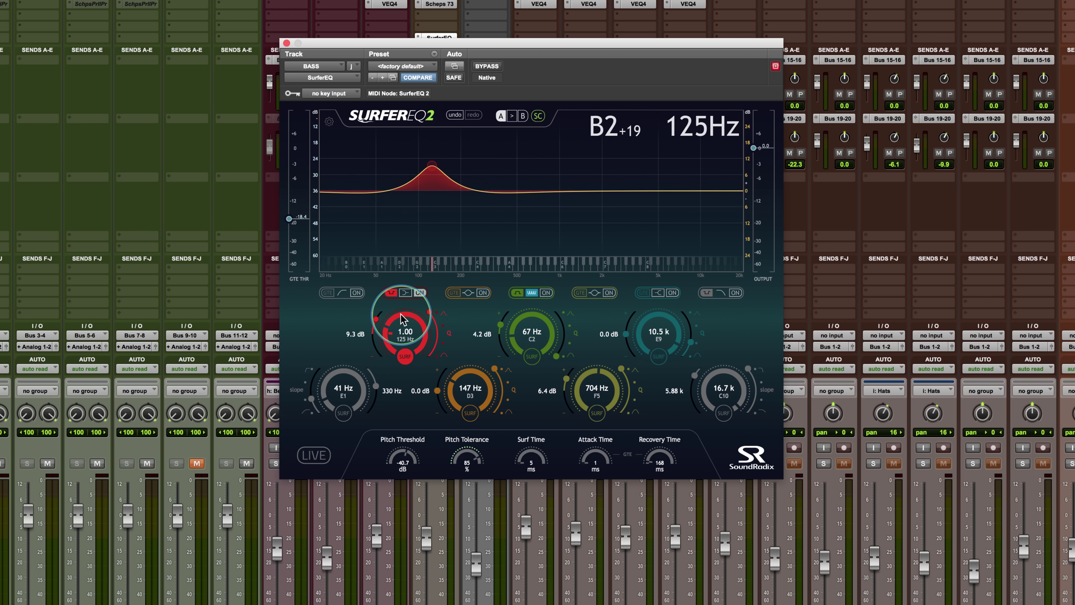
Turn the red band into a -5.1 dB cut and play to hear it follow the pitch
left_click(391, 293)
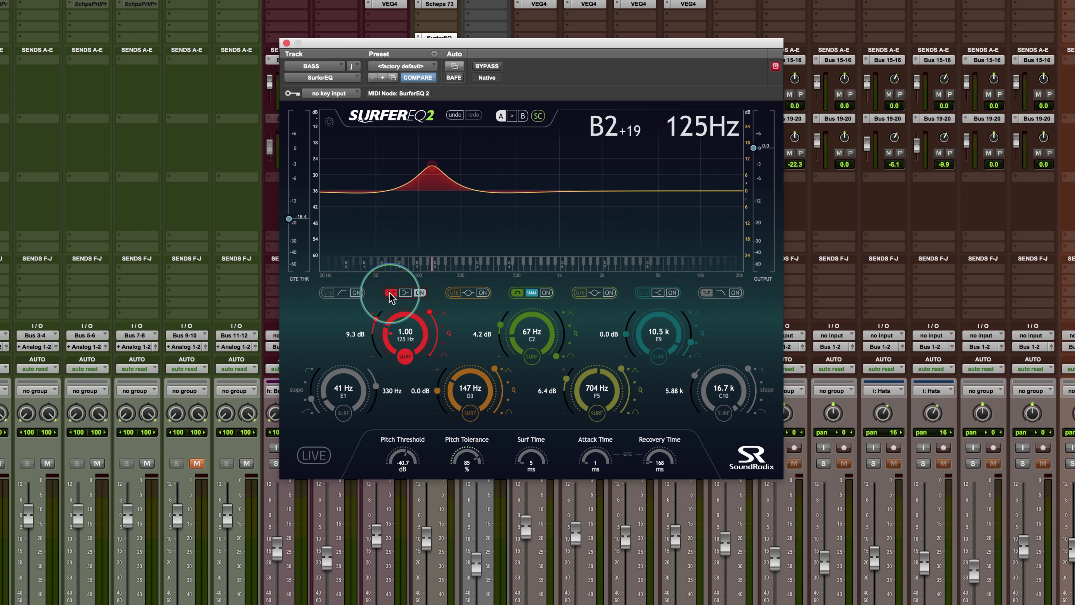
left_click_drag(375, 320, 373, 356)
key("space")
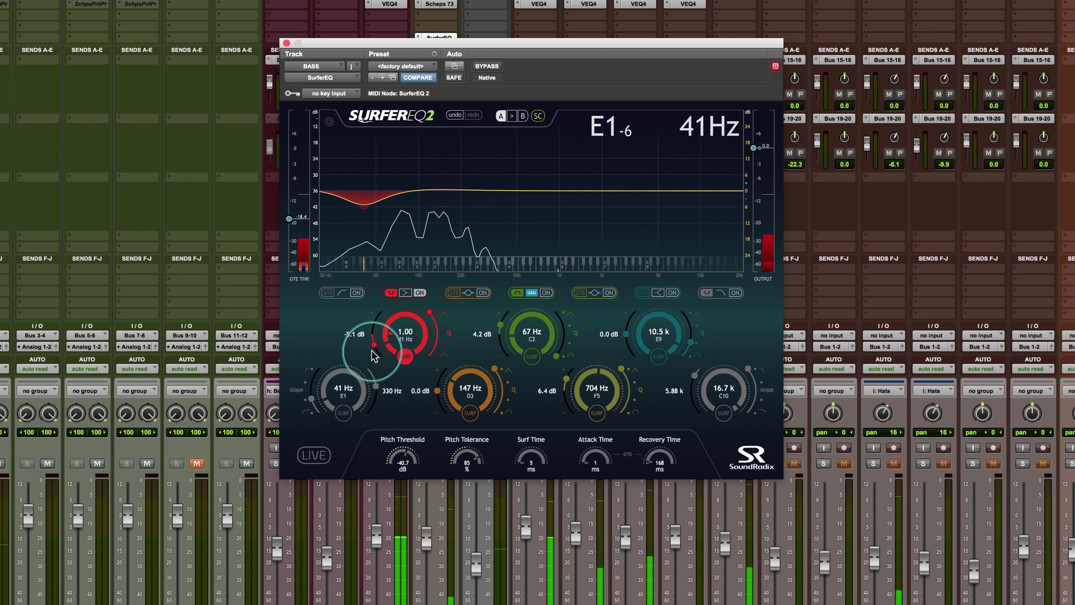
key("space")
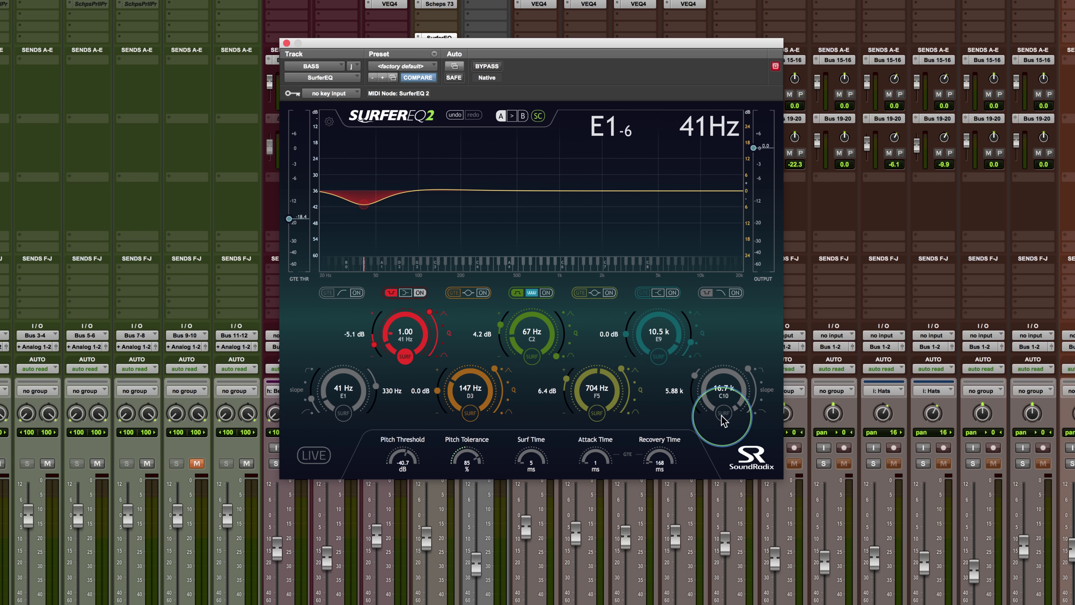
Switch on band 7's 5878 Hz high cut and start playback
mouse_move(747, 365)
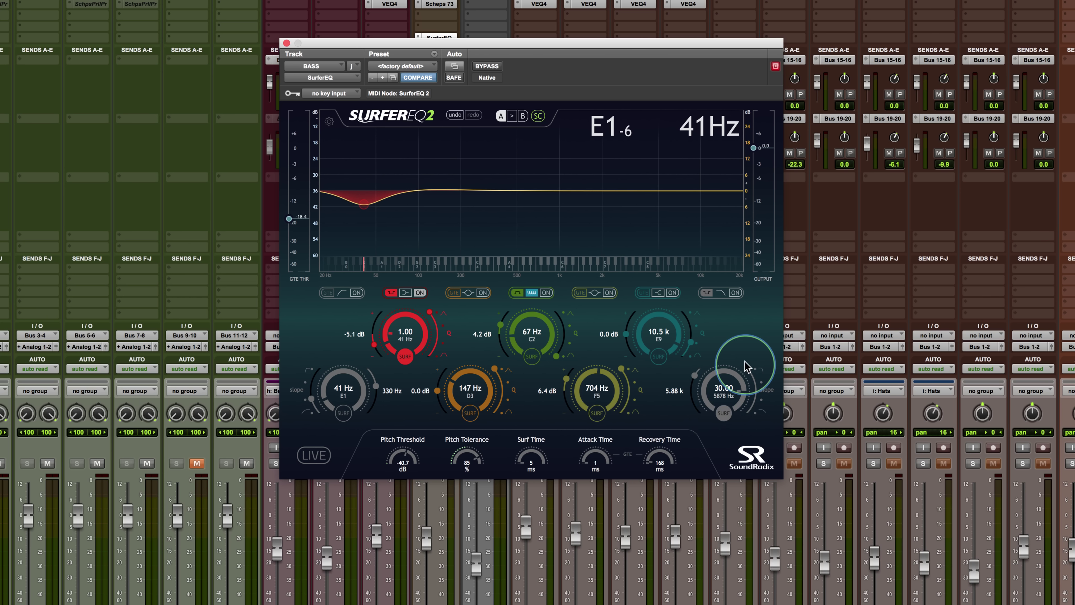
left_click(735, 293)
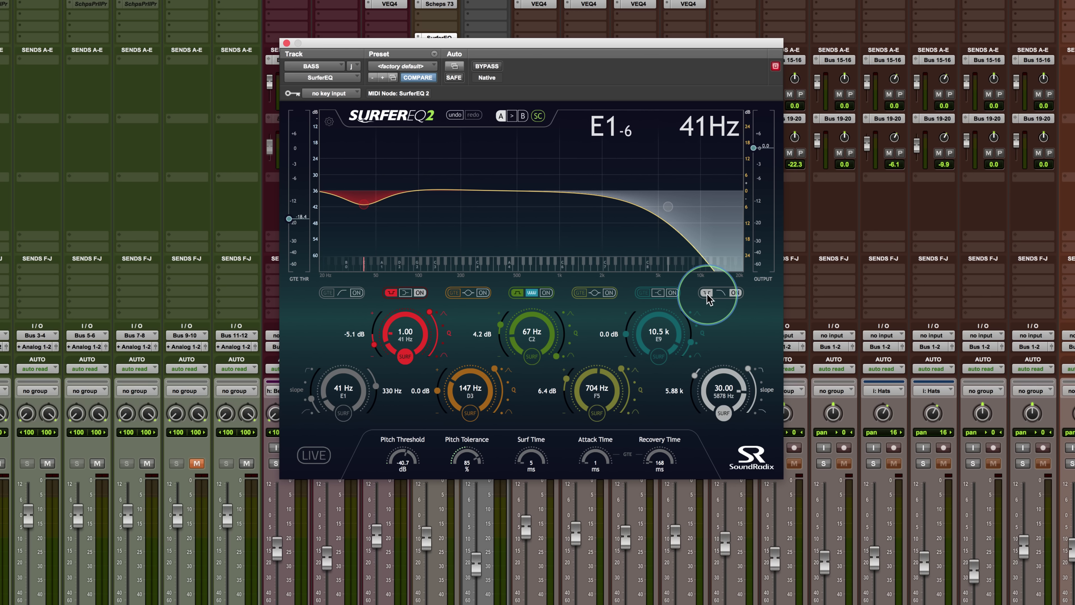
key("space")
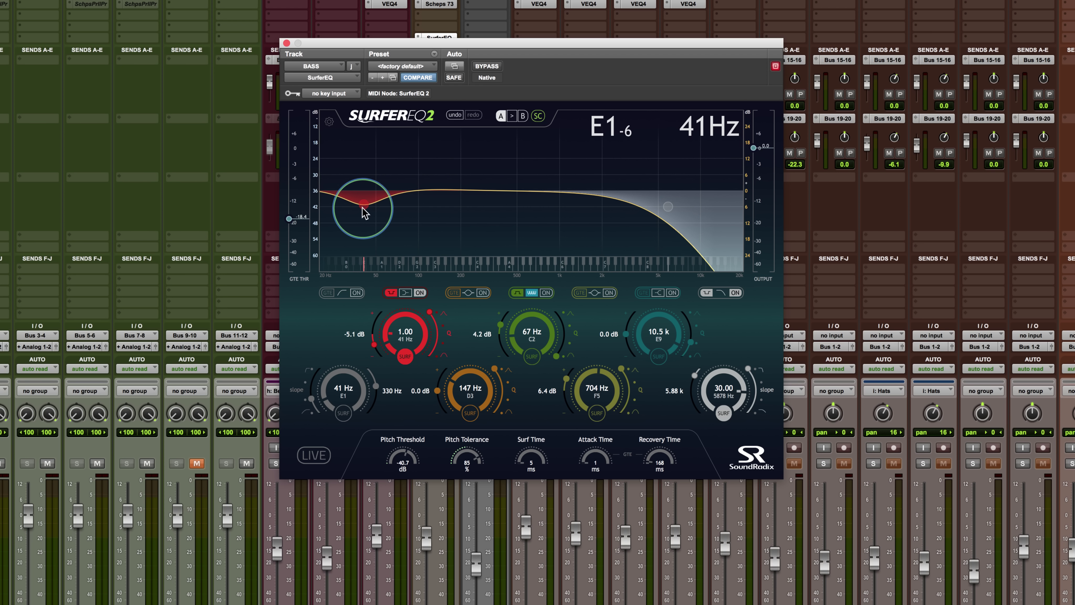
Change the red band's filter shape and set it to a 2.5 dB boost at 41 Hz while playing
left_click(391, 293)
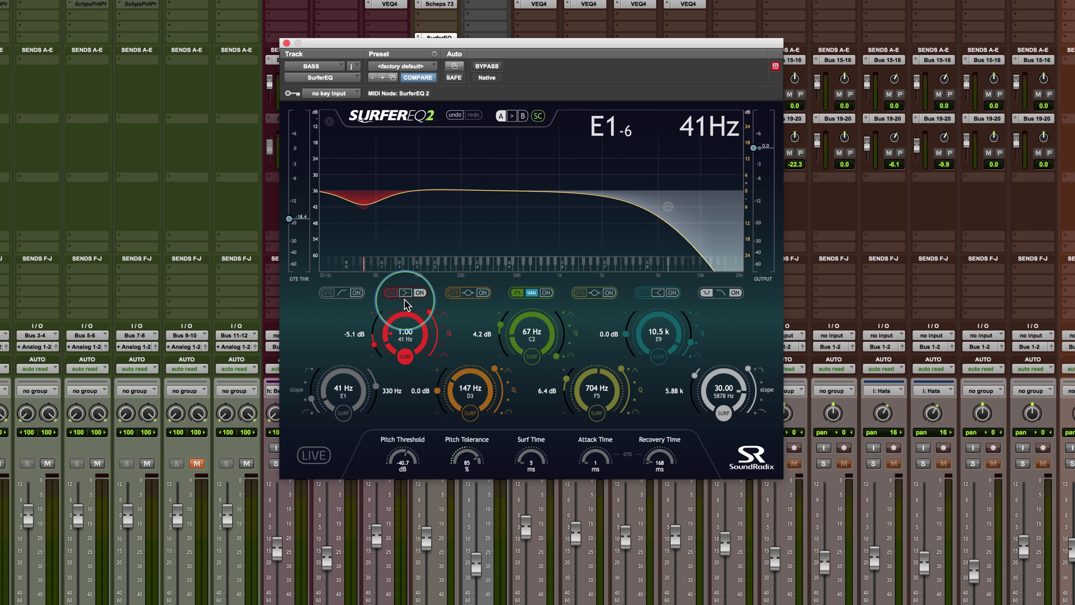
left_click_drag(375, 344, 376, 323)
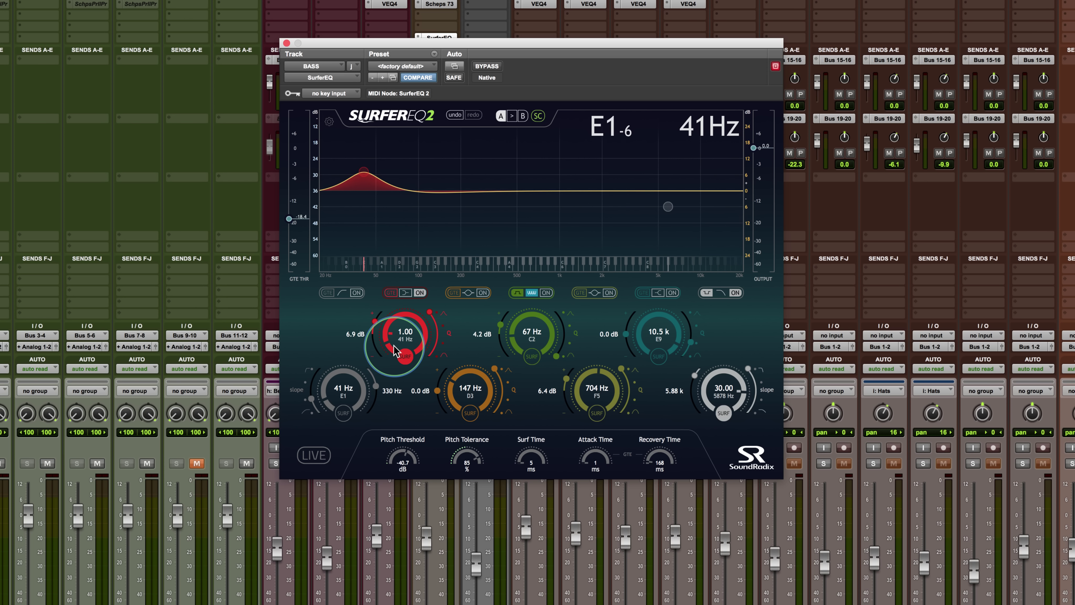
key("space")
left_click_drag(374, 323, 374, 333)
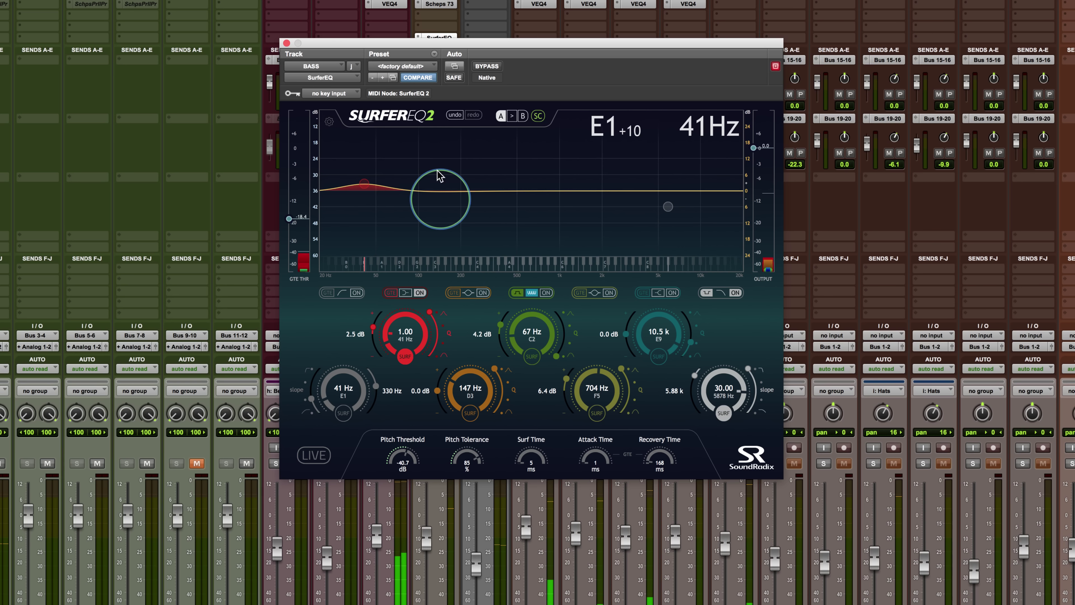
Toggle BYPASS on and off to compare the EQ'd bass with the dry signal
left_click(486, 67)
left_click(487, 66)
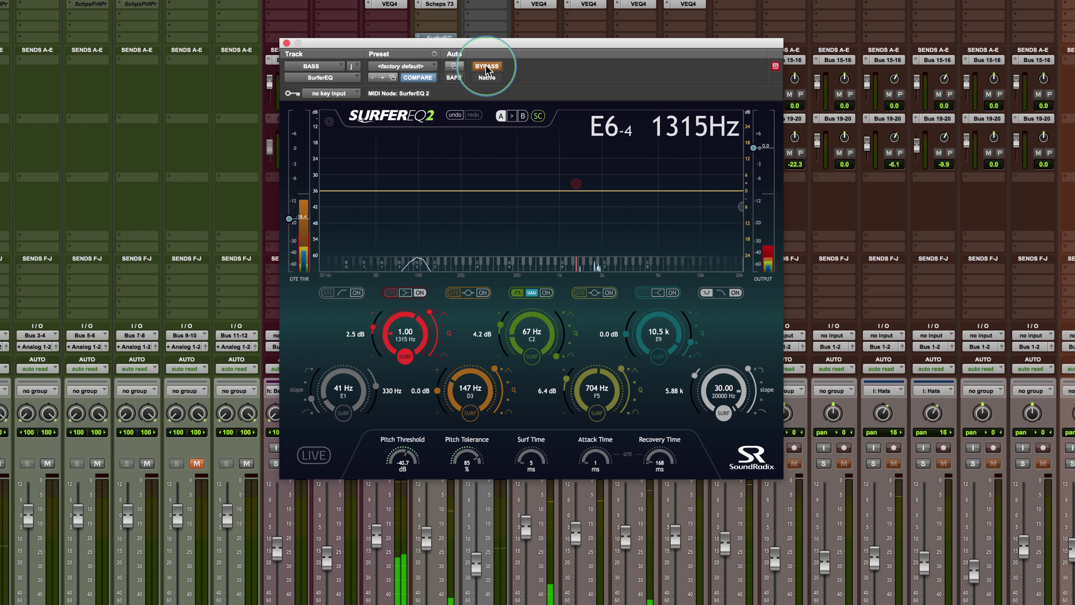
left_click(486, 67)
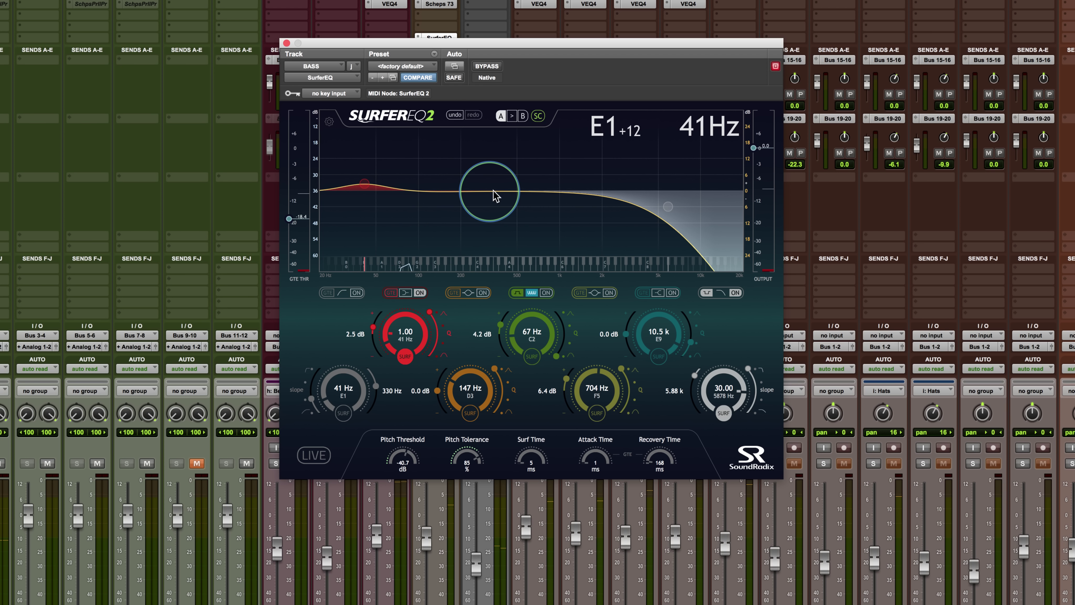
Set the yellow band to surf at 15.00 with a 3.6 dB boost, then play
left_click(597, 412)
left_click(609, 293)
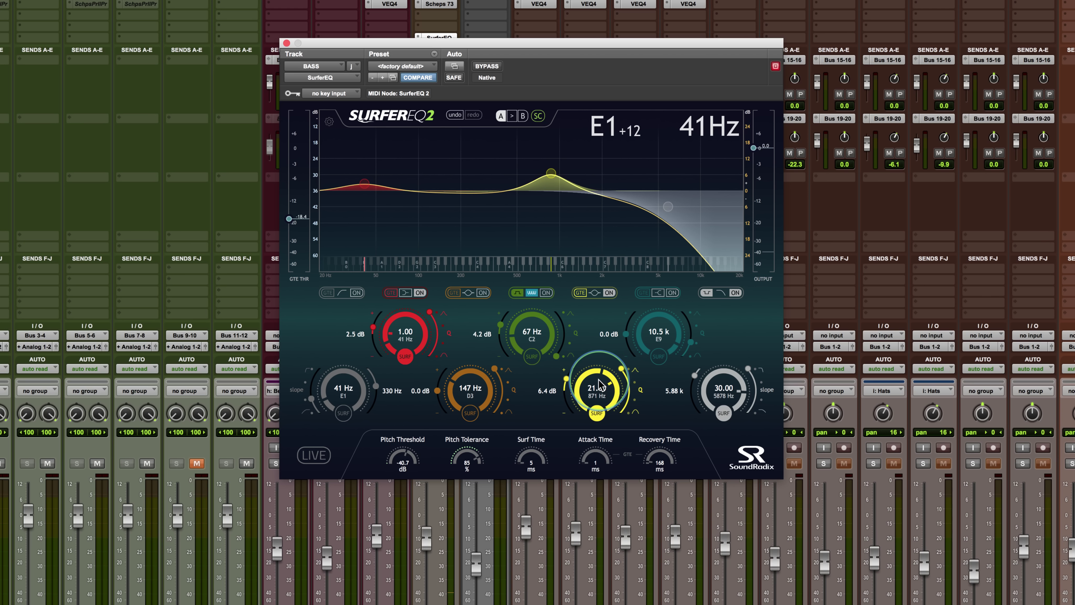
mouse_move(592, 385)
left_mouse_down()
mouse_move(603, 385)
mouse_move(593, 380)
left_mouse_up()
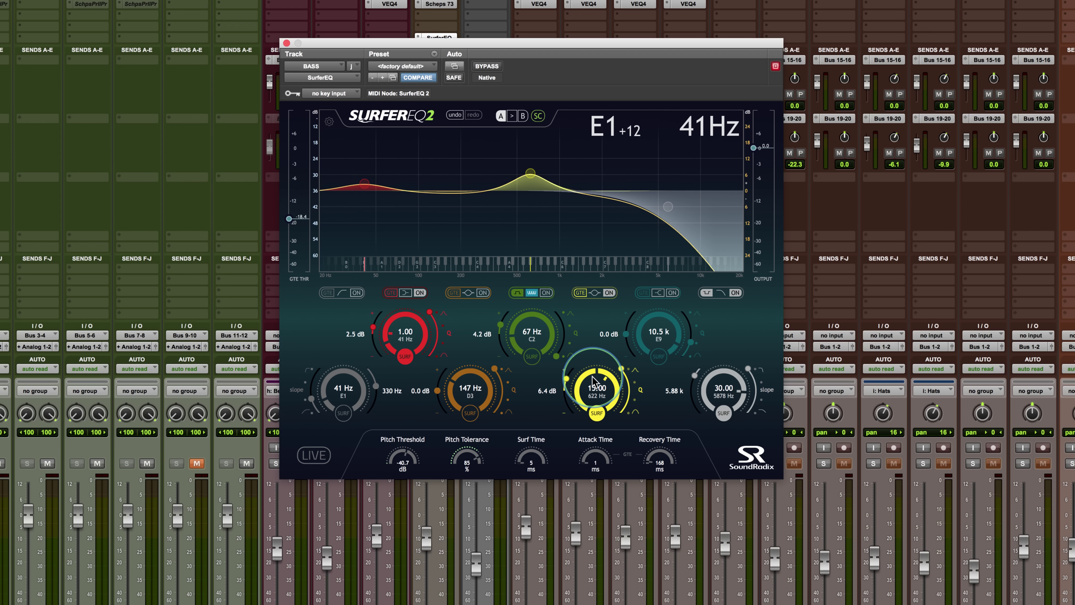
left_click_drag(564, 378, 565, 382)
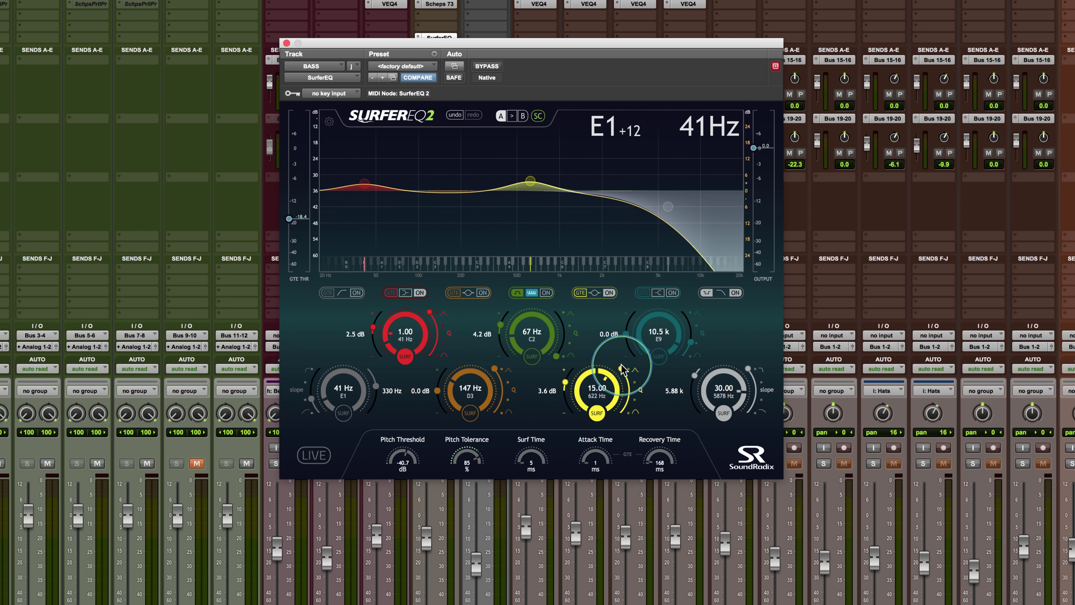
key("space")
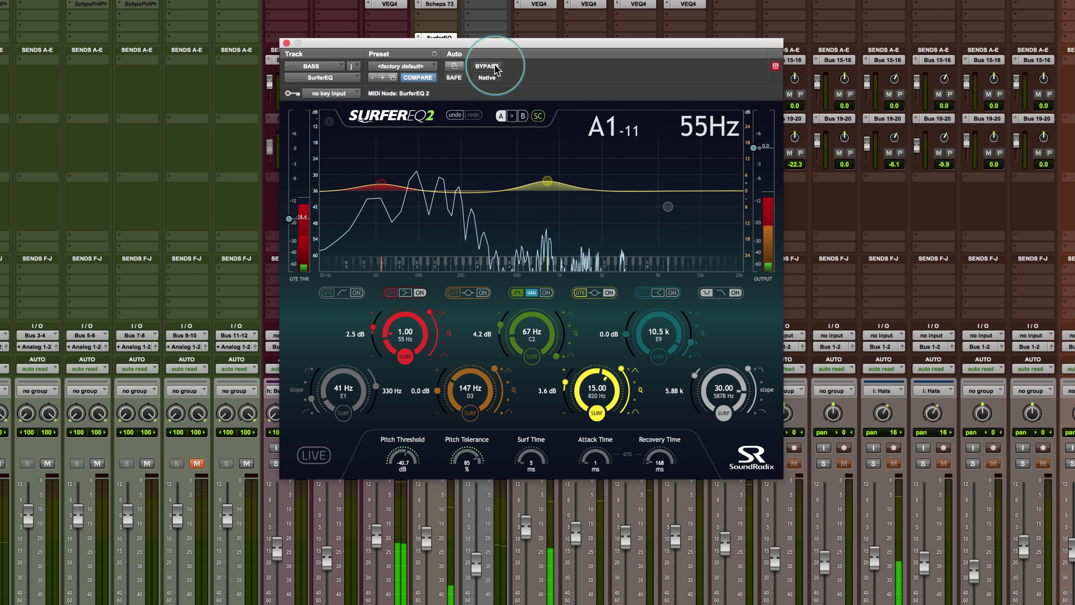
A/B SurferEQ 2 against bypass, raising the BASS fader between comparisons
left_click(487, 66)
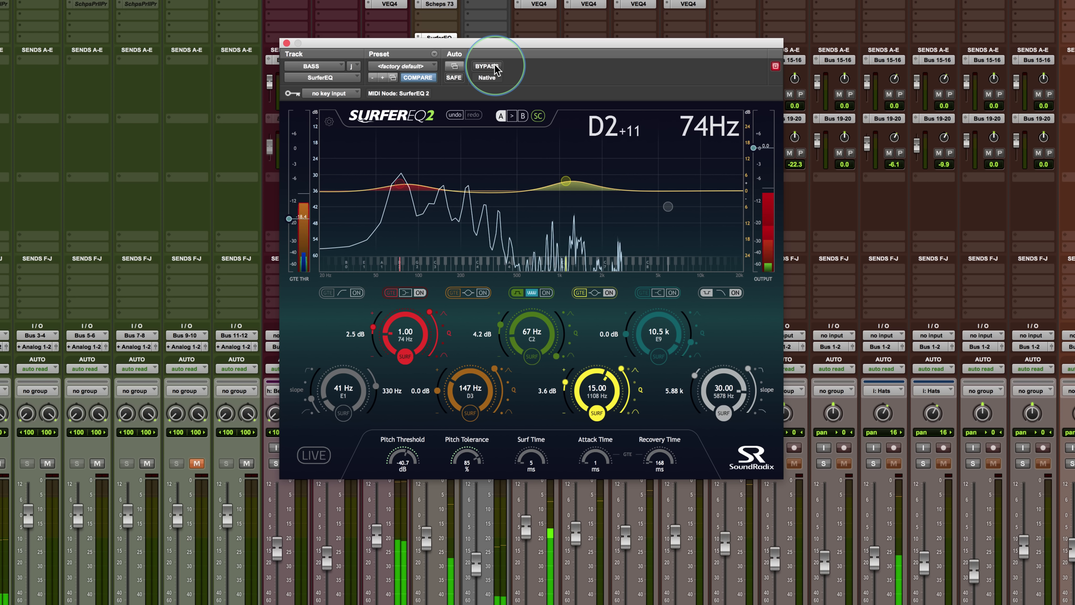
left_click(495, 66)
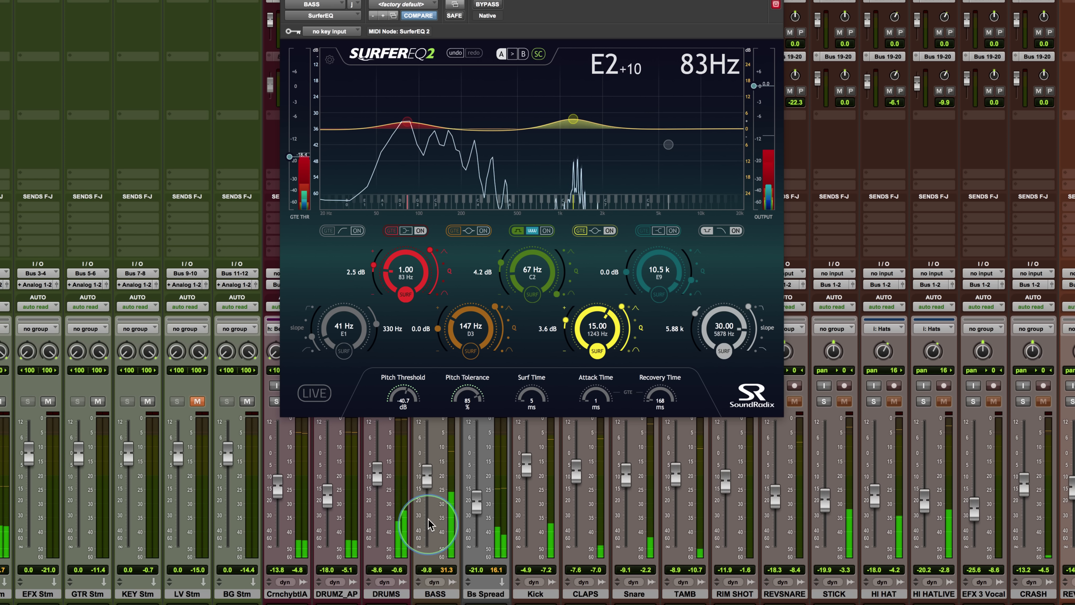
left_click_drag(428, 494, 432, 480)
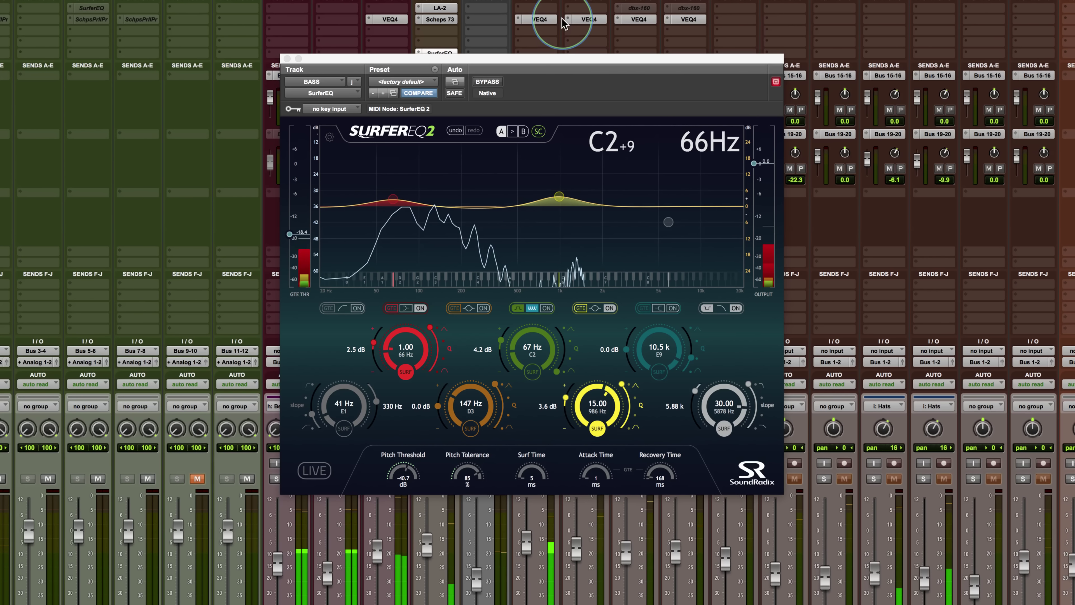
left_click(490, 82)
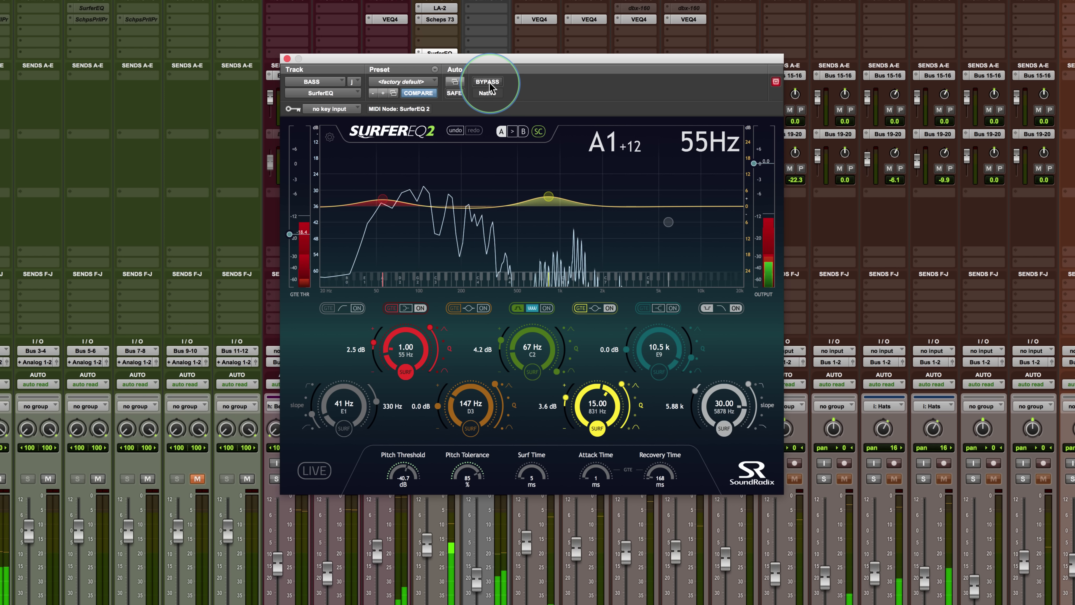
left_click(489, 83)
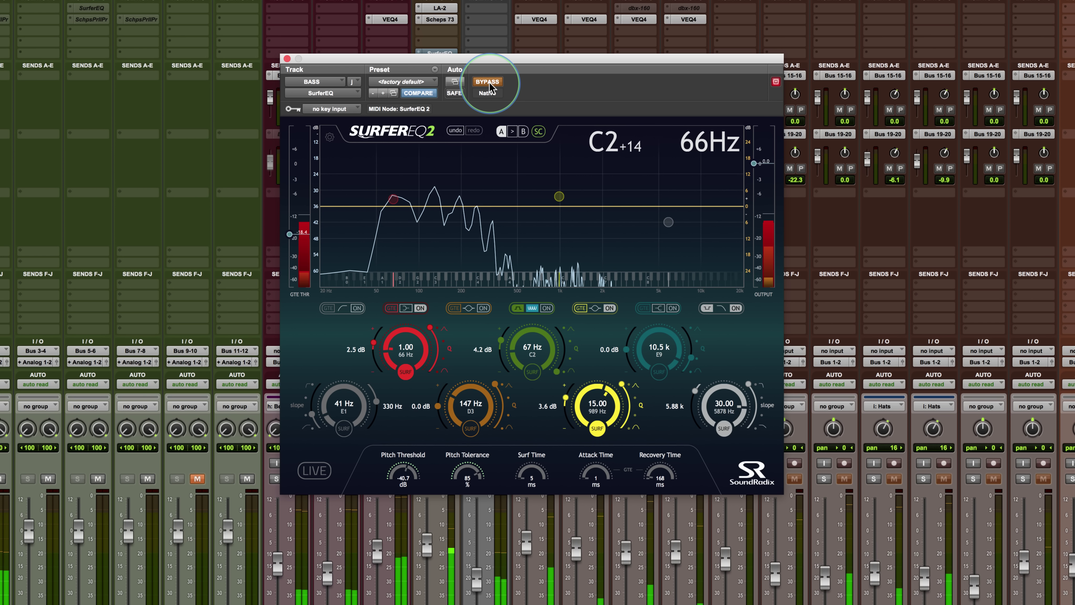
left_click(490, 82)
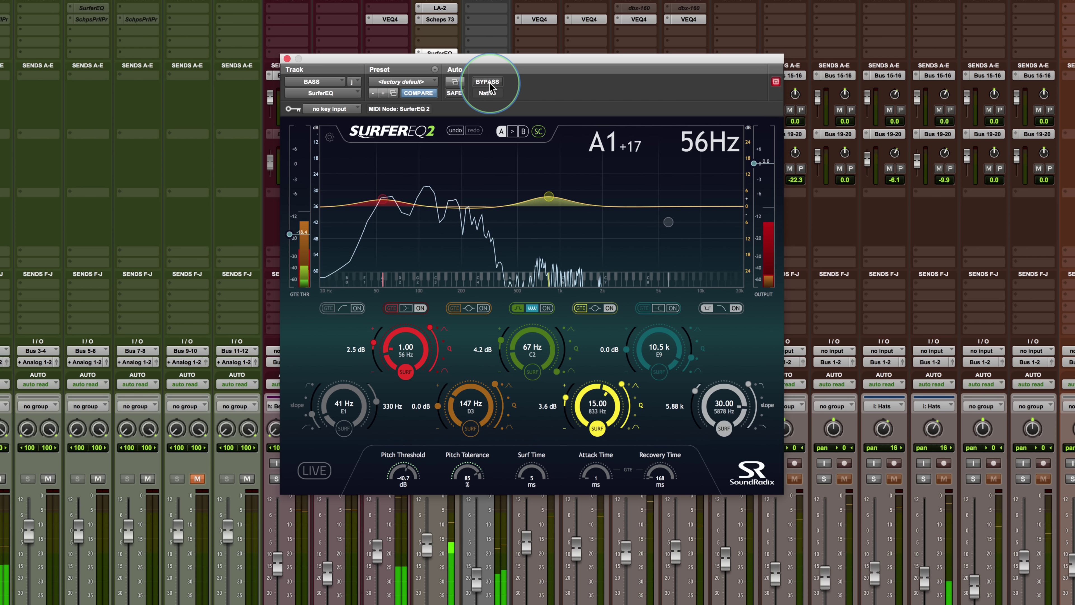
left_click(612, 316)
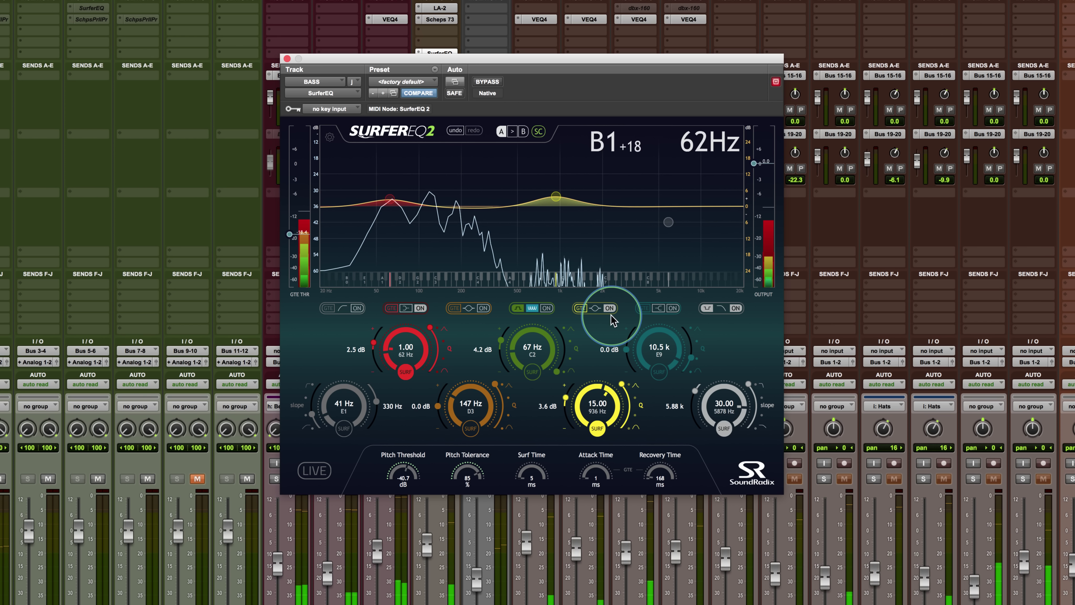
Lower band 5's harmonic from 15.00 to 7.00, then compare against bypass
left_click(601, 399)
scroll(601, 399, "down", 5)
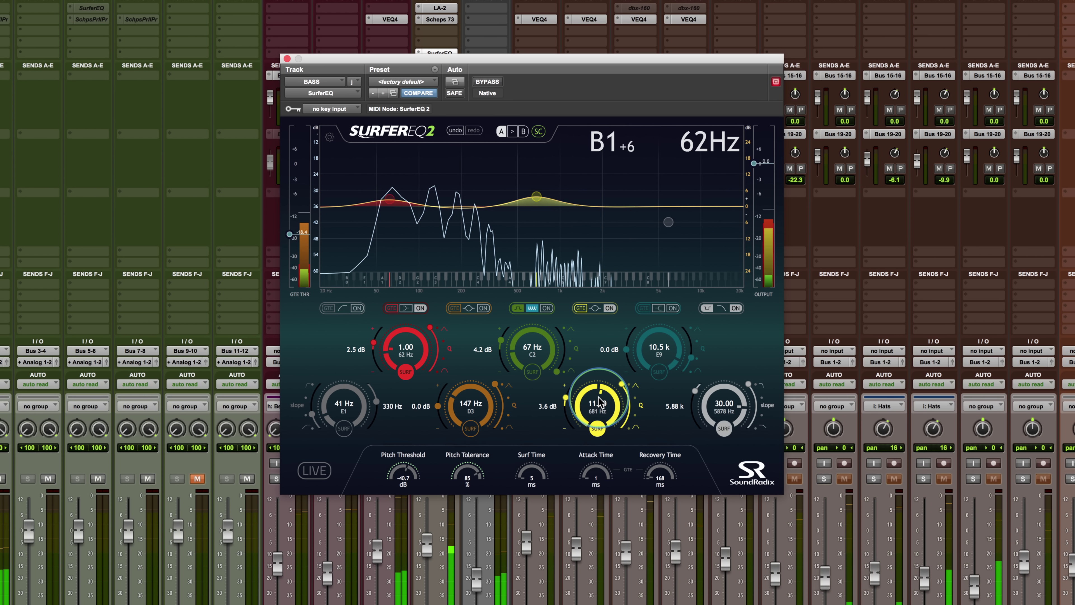
scroll(601, 403, "down", 3)
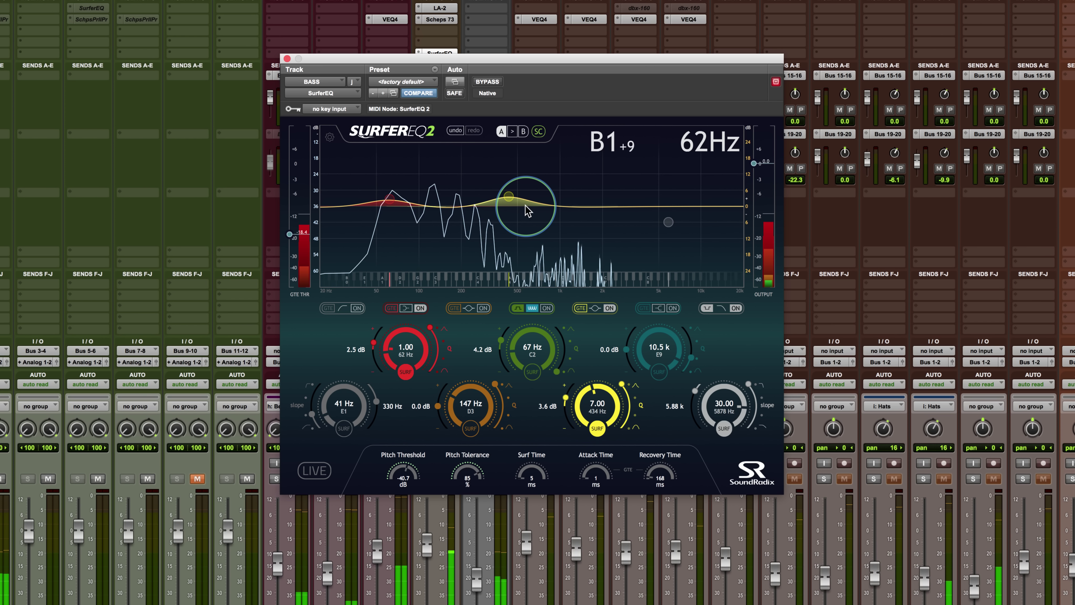
left_click(487, 82)
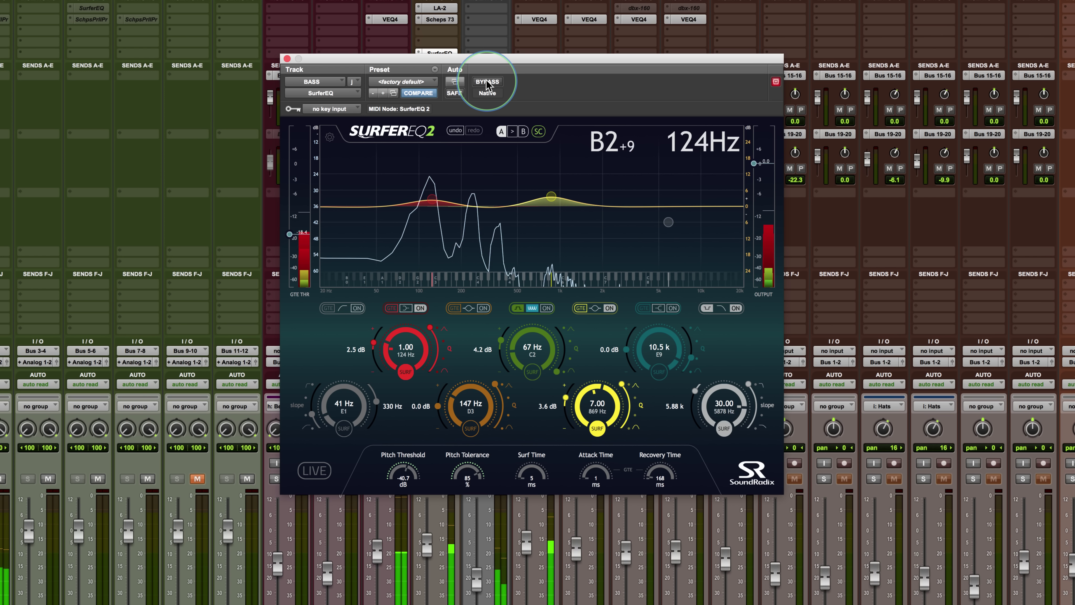
Stop playback and change the red band's filter type to bell
key("space")
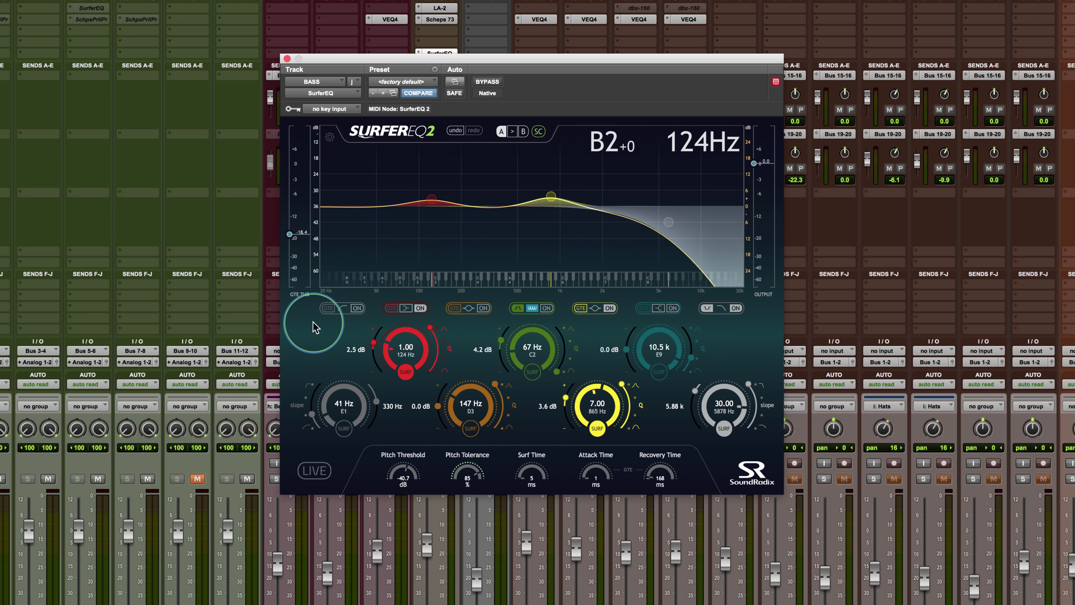
left_click(392, 309)
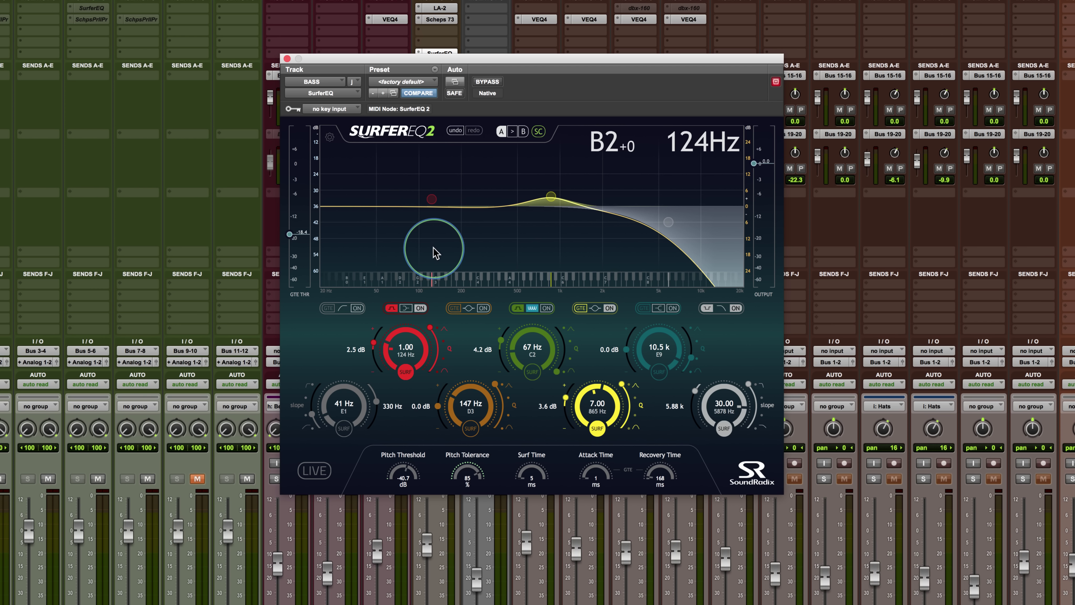
left_click(391, 309)
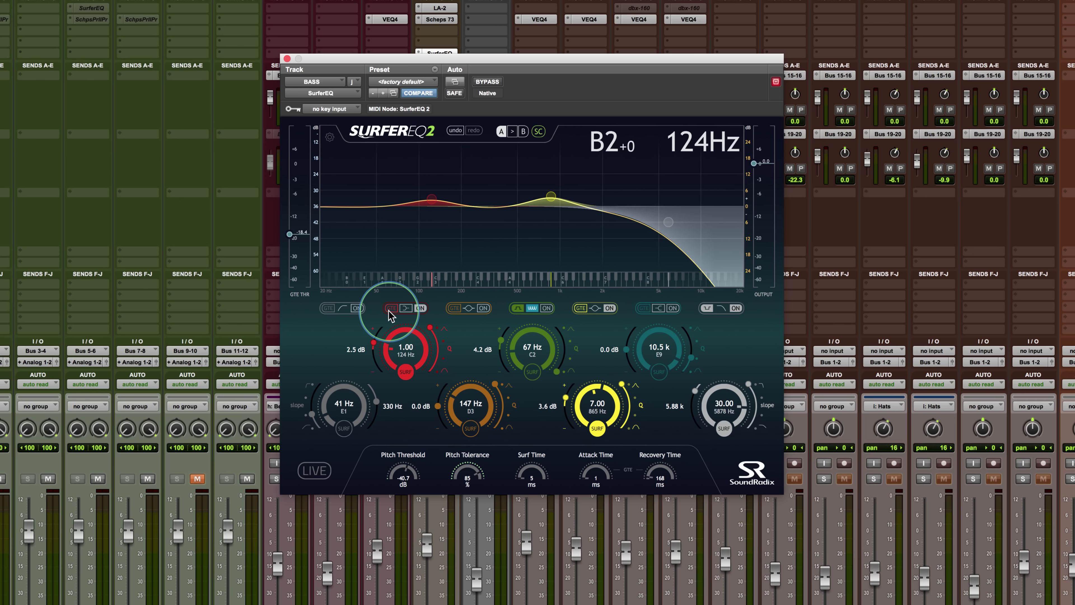
Turn on GTE gating for the red and yellow bands and start playback
left_click(388, 309)
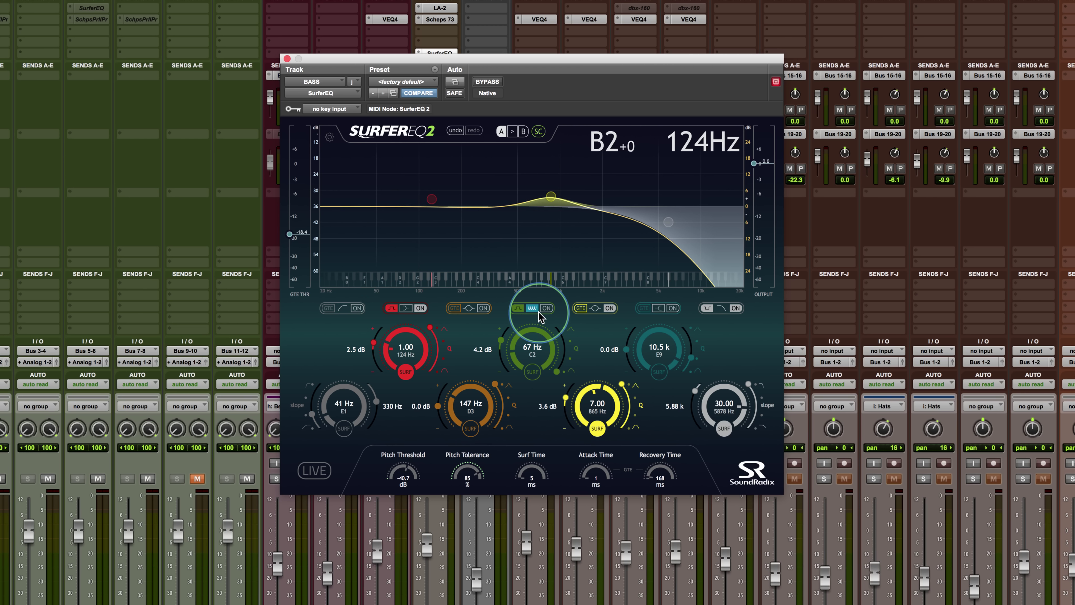
left_click(581, 309)
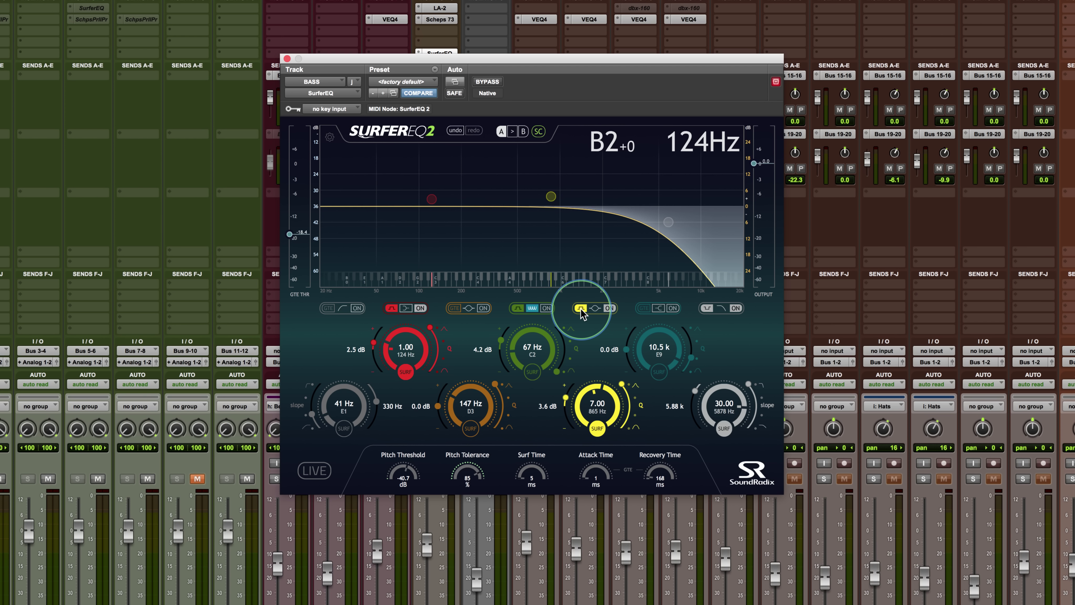
key("space")
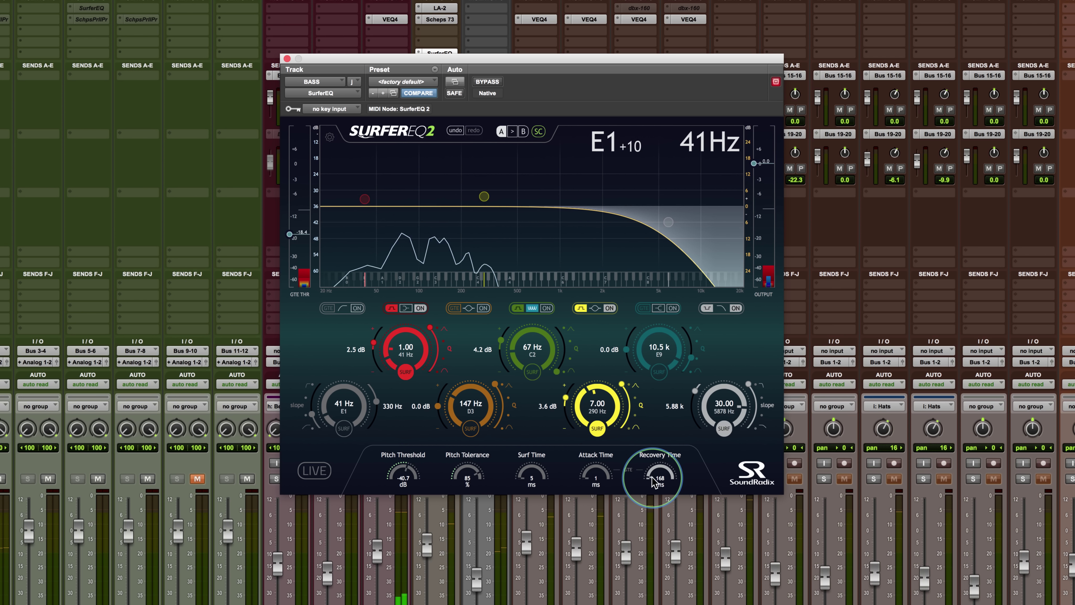
Raise Recovery Time to about 232 ms, then bring it down to 93 ms
left_click_drag(654, 481, 656, 400)
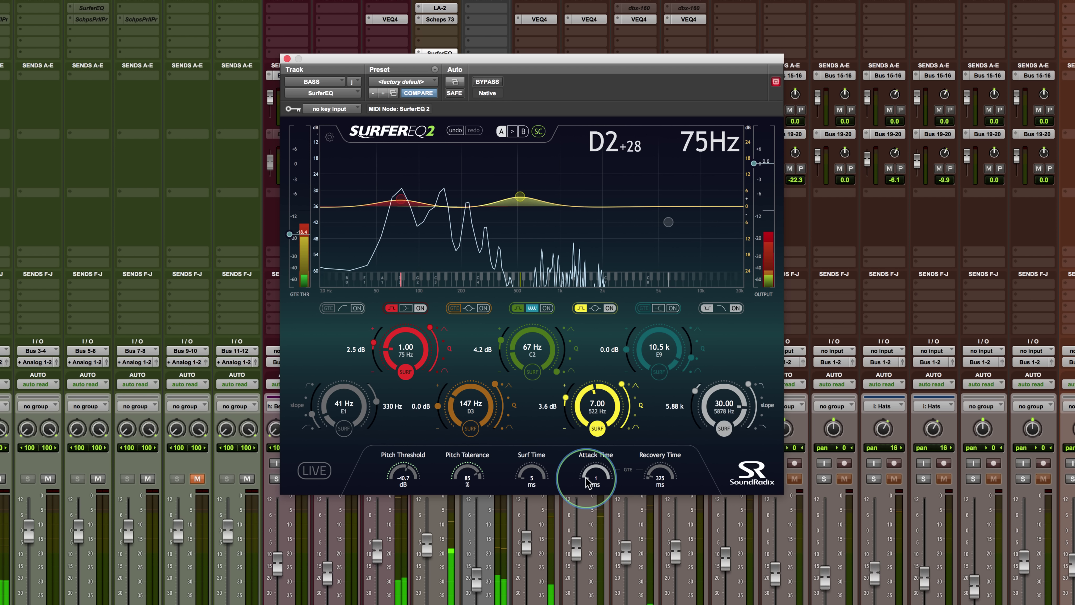
left_click_drag(648, 457, 643, 500)
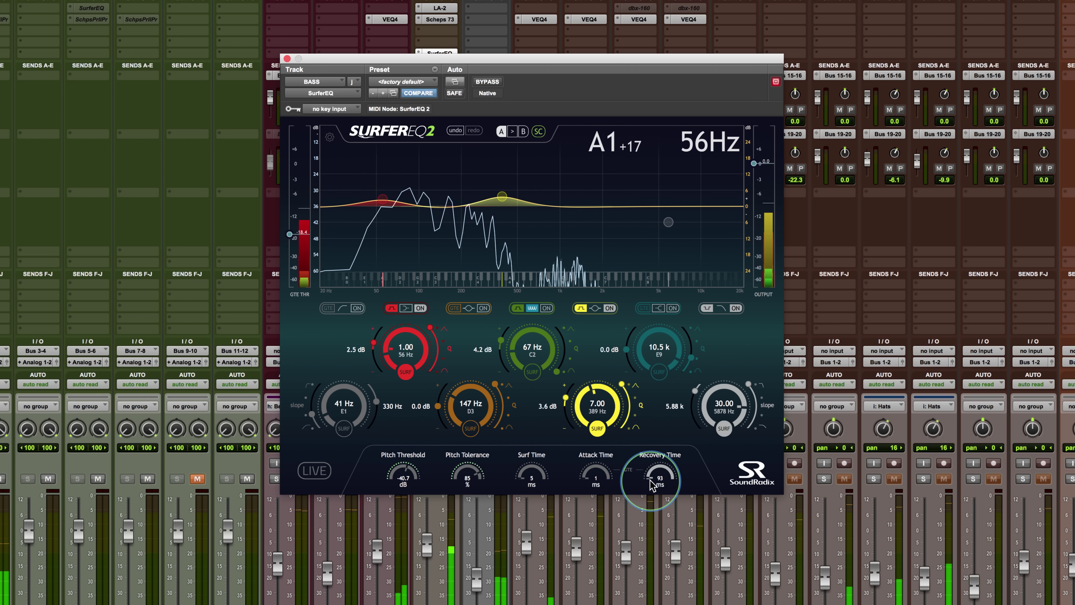
Bypass and re-enable SurferEQ 2 to compare, then stop playback
left_click(488, 81)
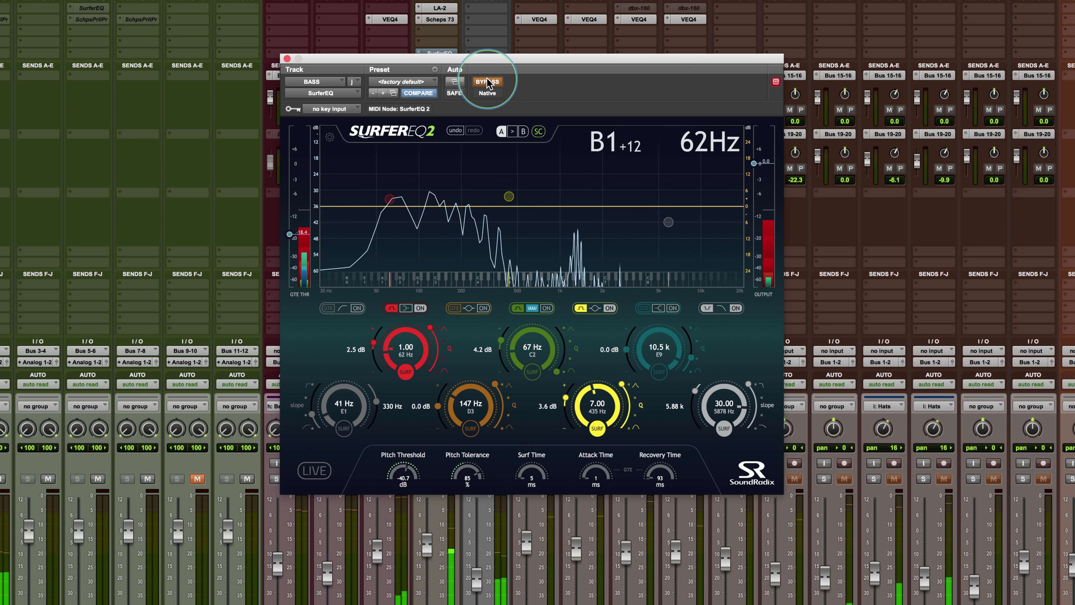
left_click(487, 82)
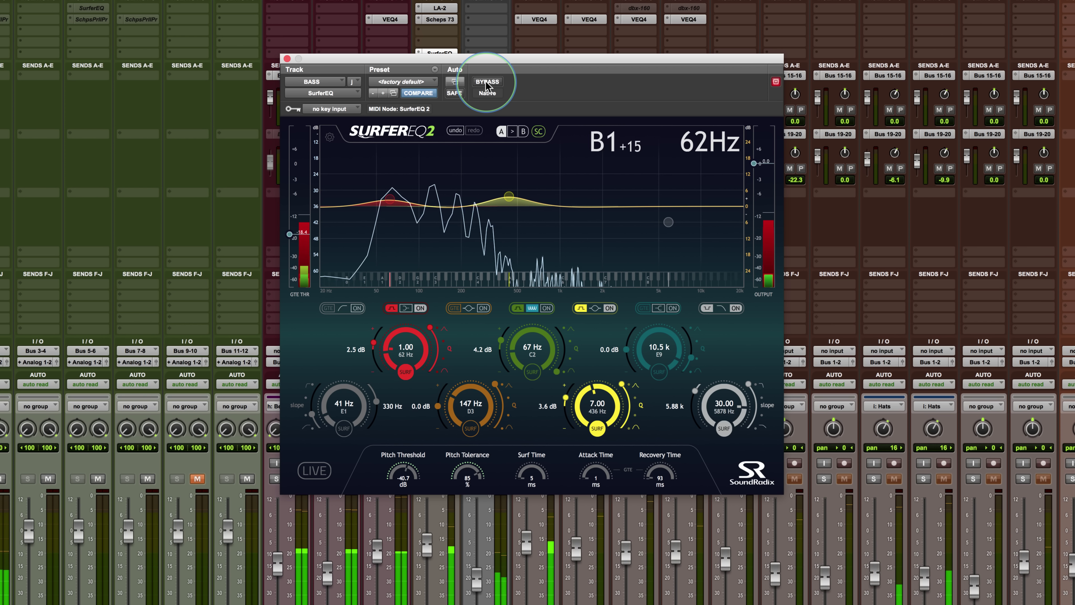
left_click(512, 390)
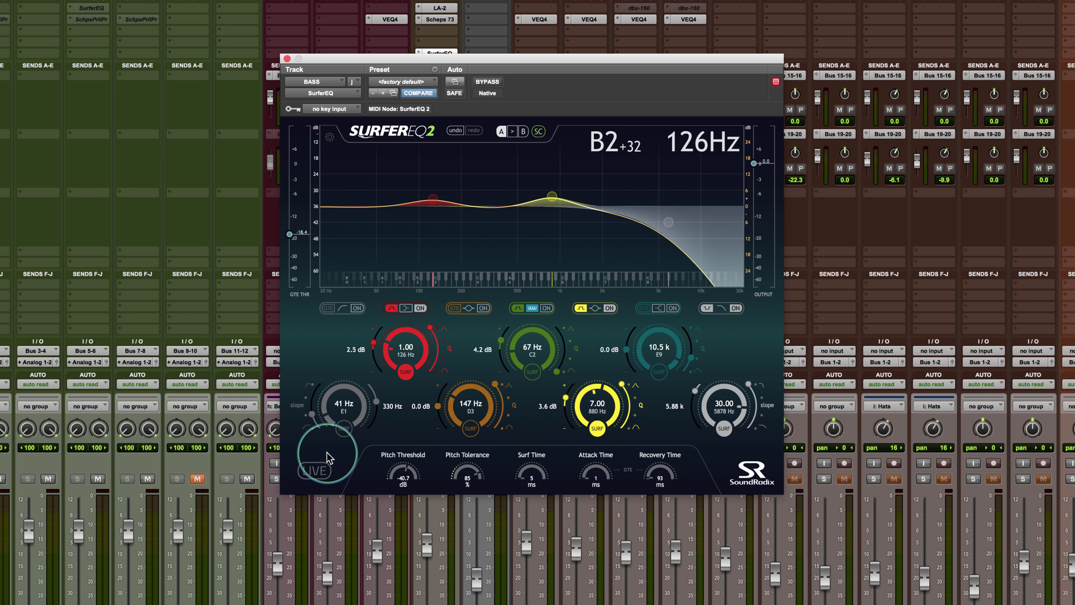
left_click(315, 471)
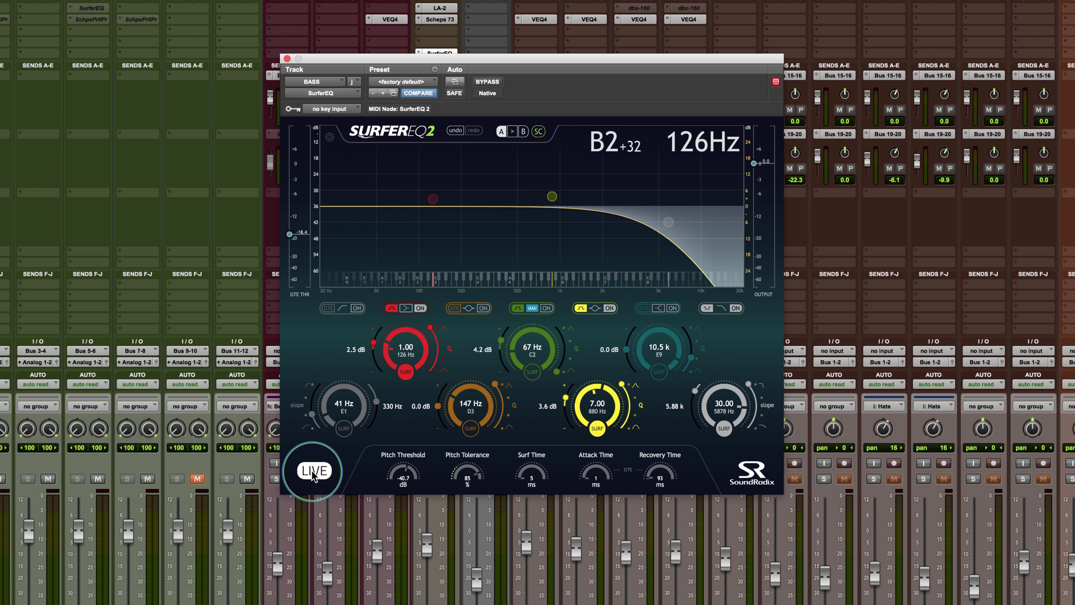
left_click(313, 474)
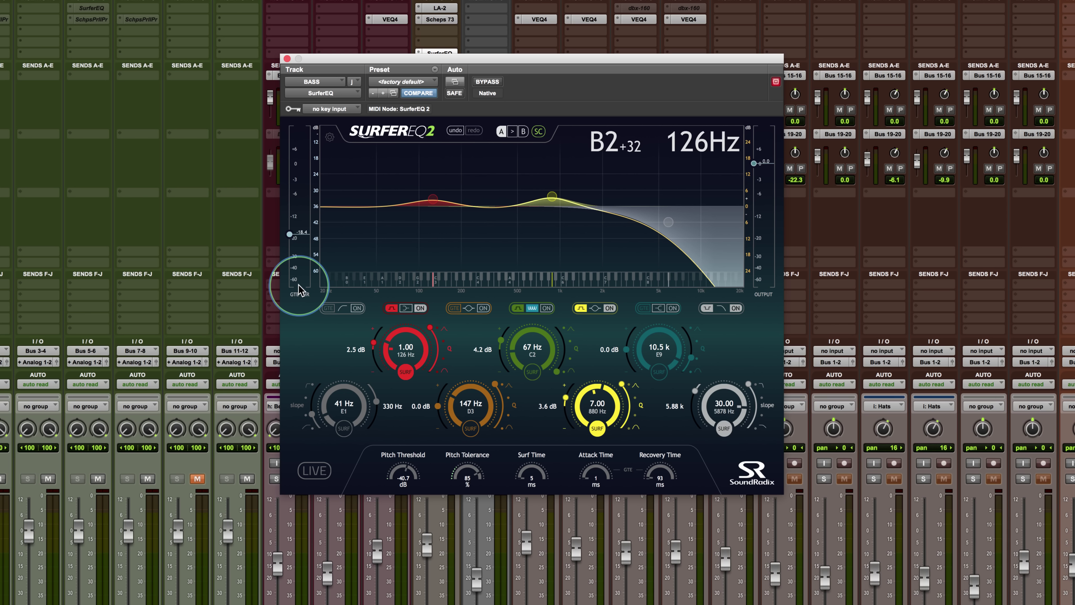
Start playback and drop the GTE threshold from -18.4 to -22.1 dB
key("space")
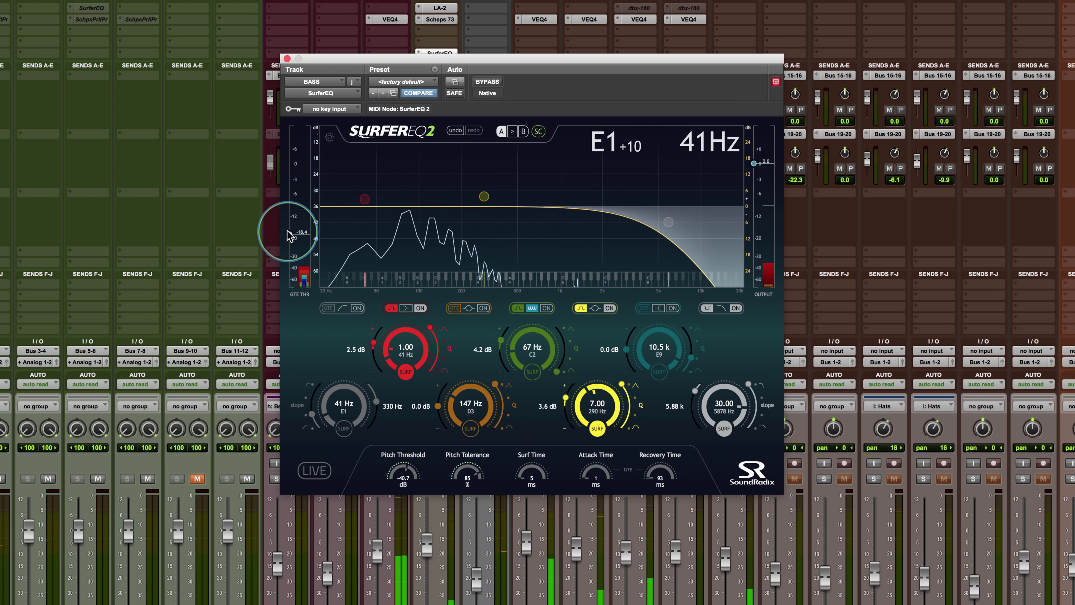
left_click_drag(290, 238, 290, 248)
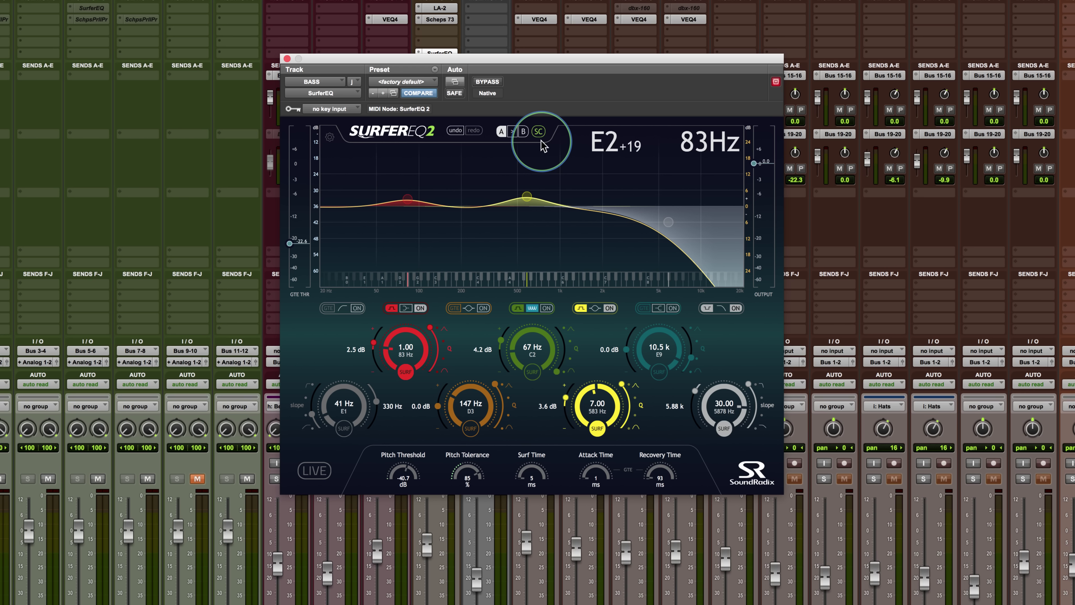
Turn on the SC button in the SurferEQ 2 header
left_click(538, 132)
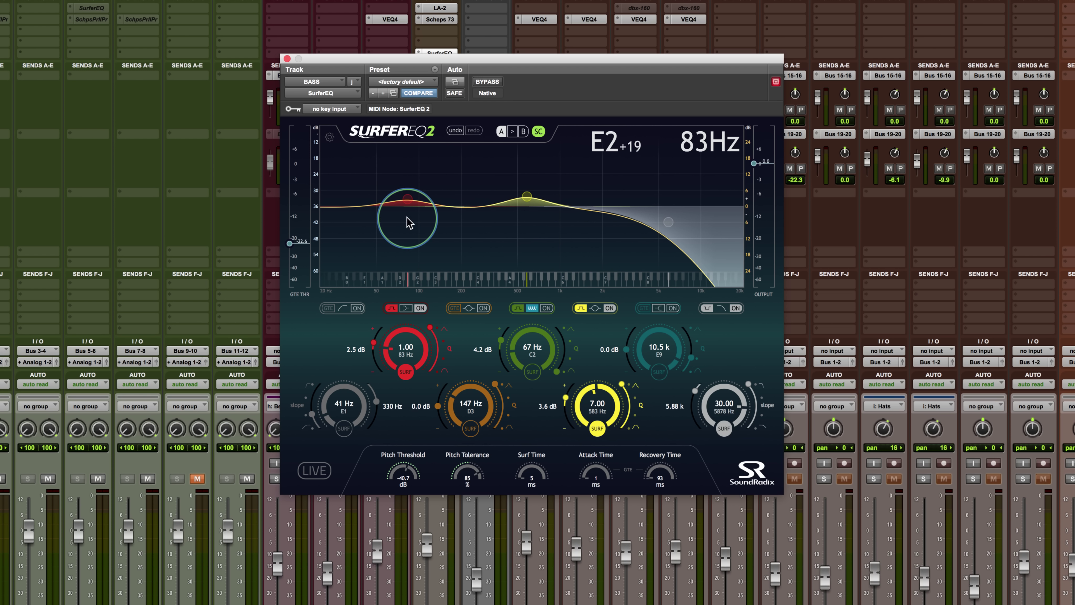
Turn the SC button in the SurferEQ 2 header back off
left_click(538, 132)
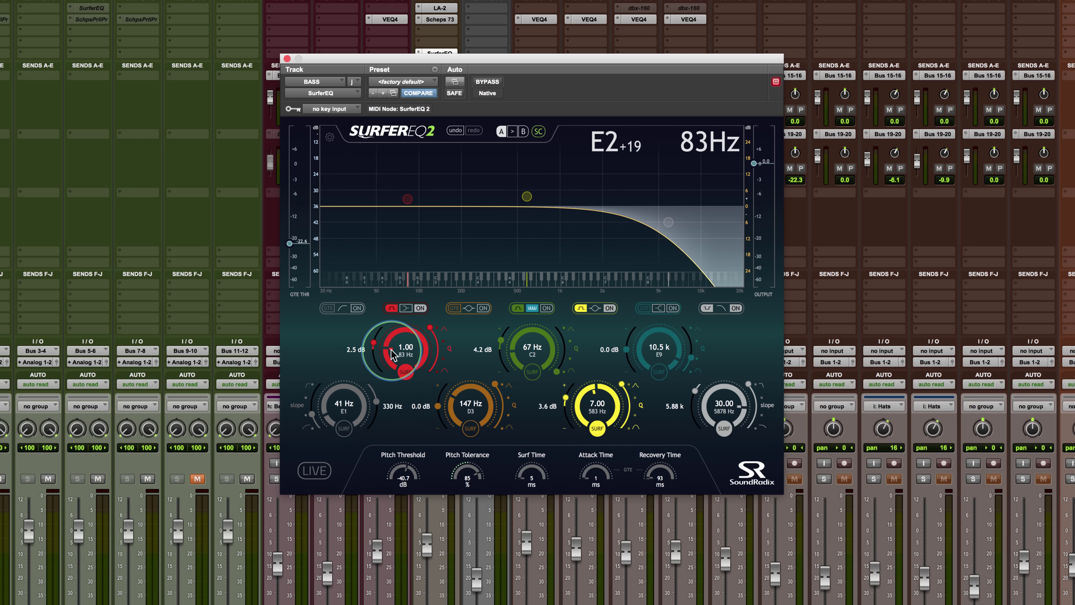
left_click_drag(391, 349, 394, 438)
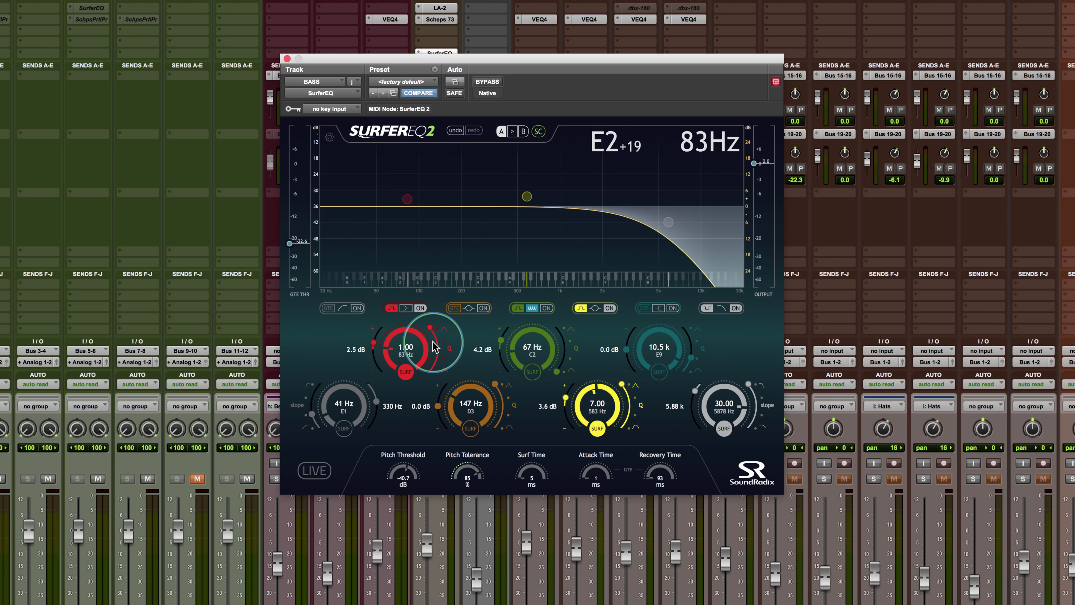
left_click_drag(434, 347, 396, 352)
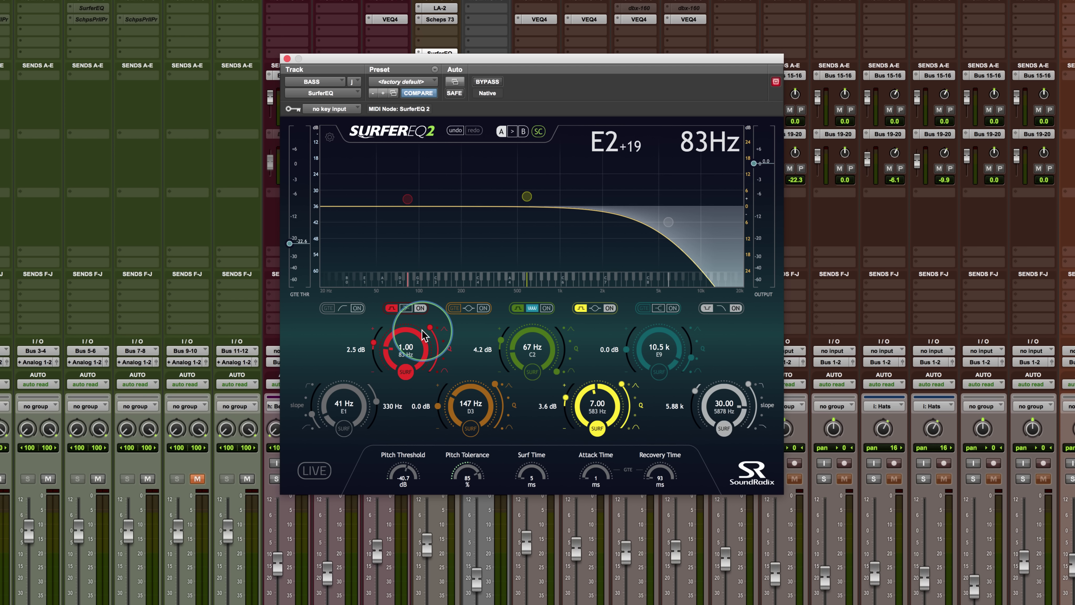
Enable the green band in harmonic comb mode; switch off red, yellow and high-cut bands
left_click(548, 308)
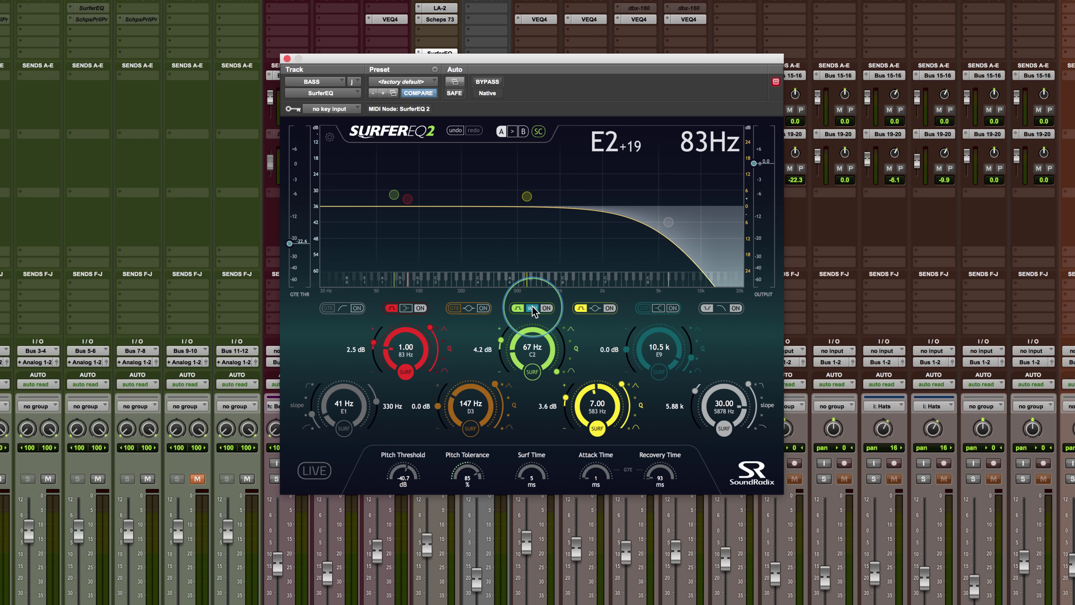
left_click(533, 309)
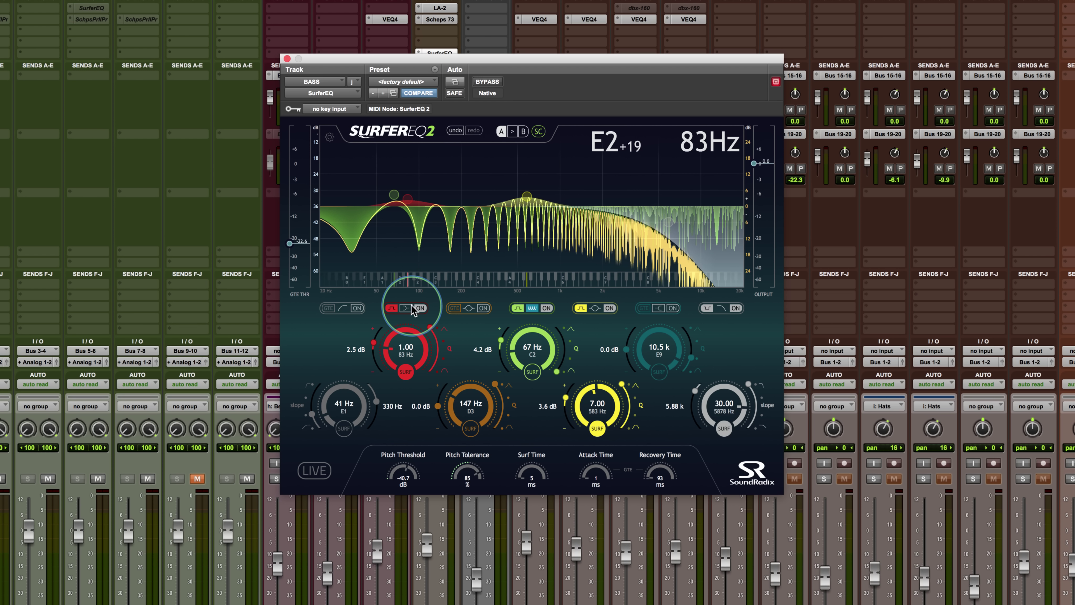
left_click(420, 308)
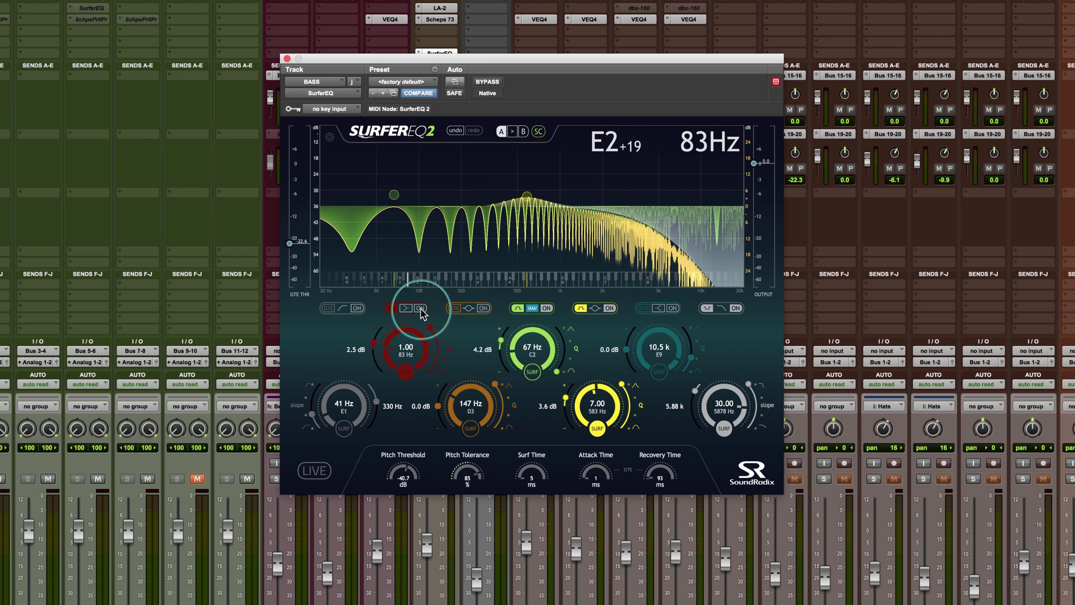
left_click(611, 308)
left_click(736, 308)
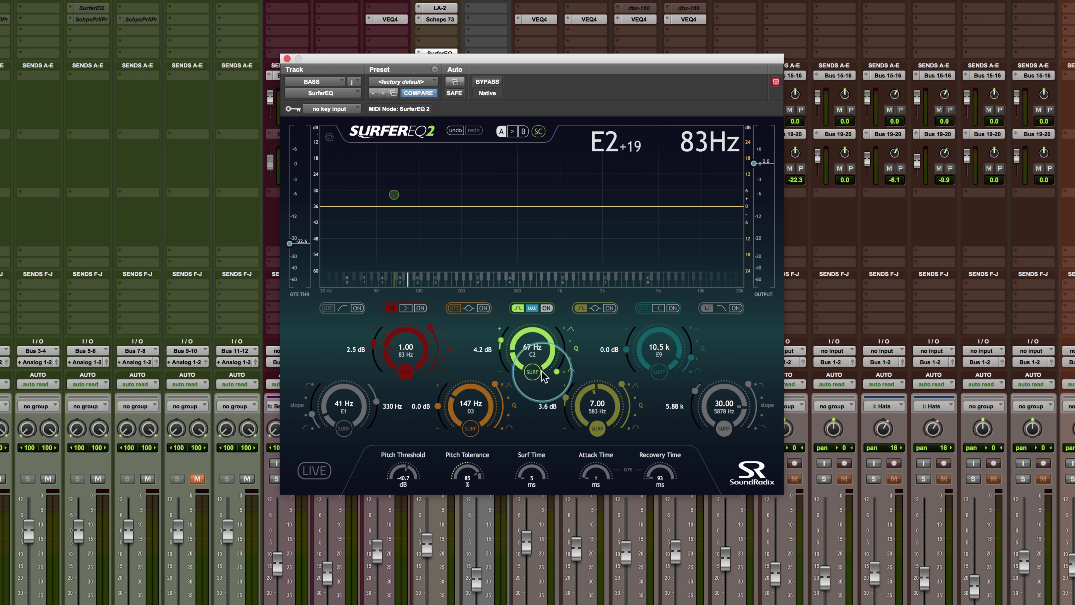
Move the green band to about 310 Hz, then sweep it down to 23 Hz during playback
scroll(520, 351, "up", 2)
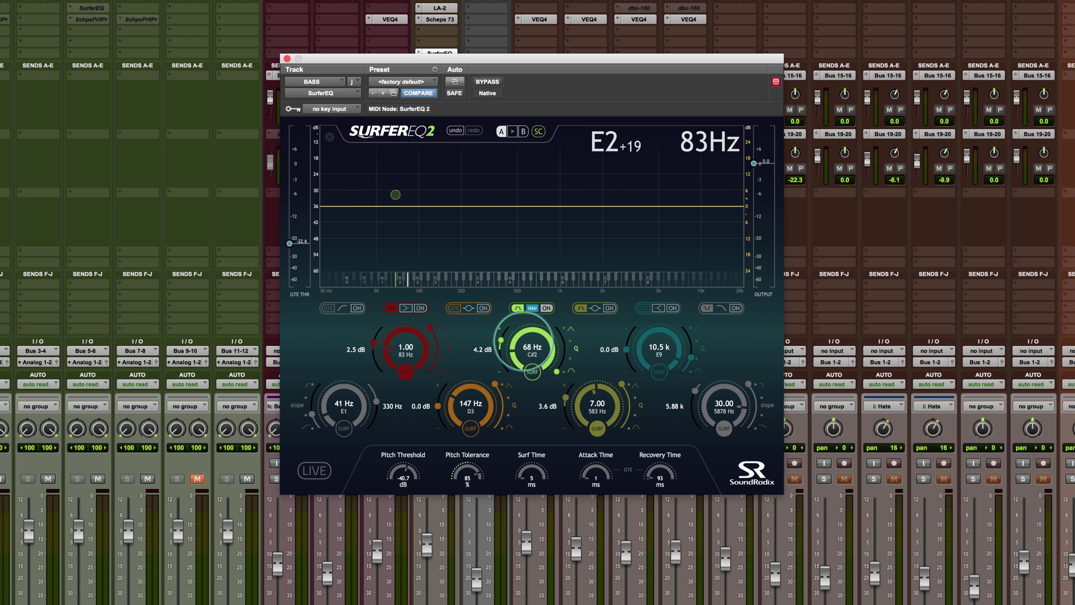
left_click_drag(518, 356, 553, 239)
key("space")
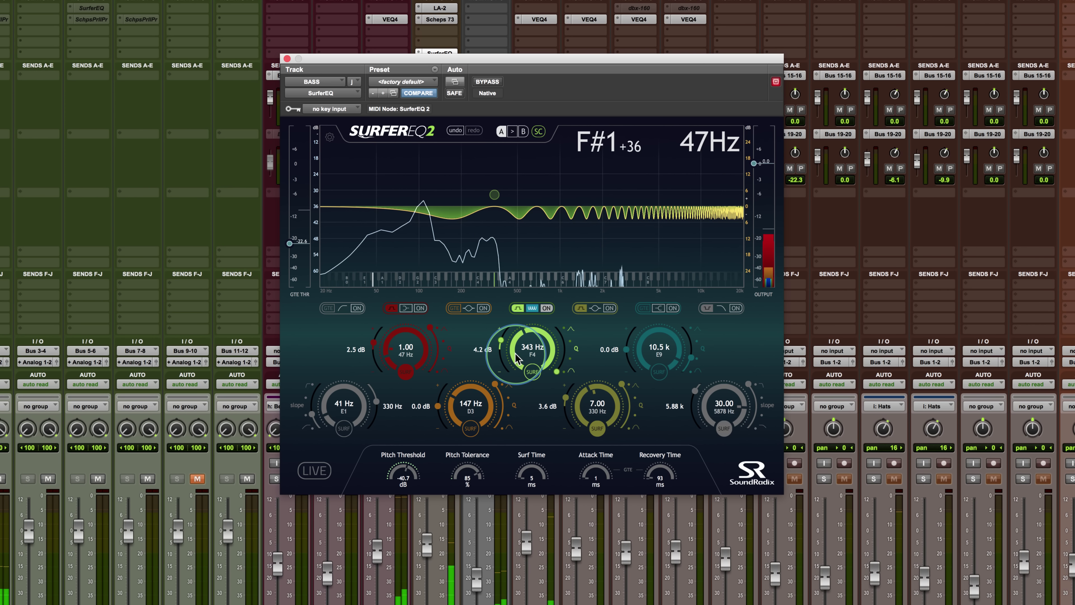
left_click_drag(527, 362, 534, 378)
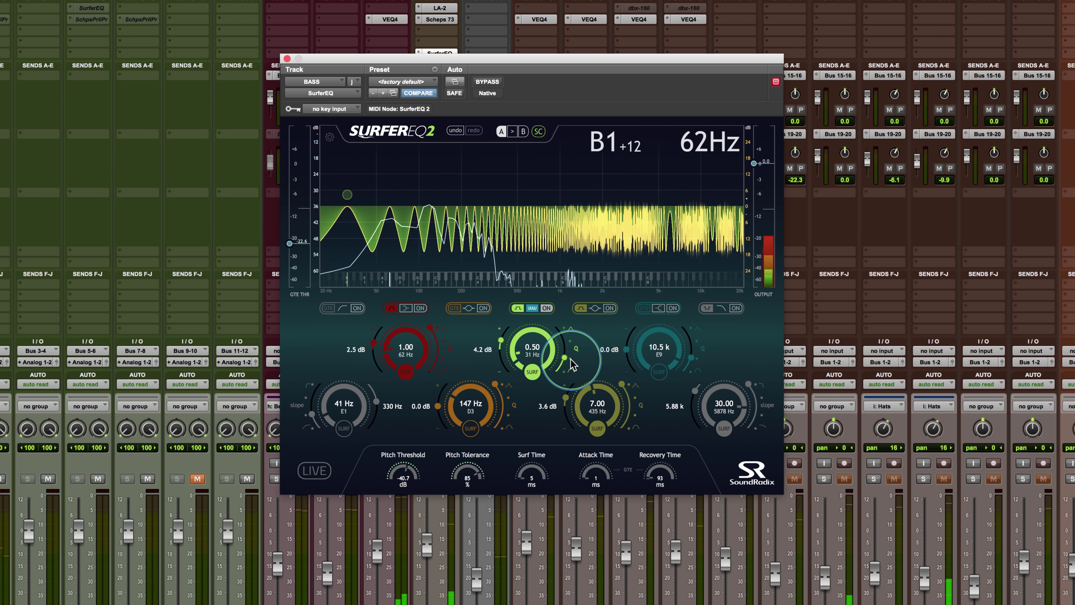
Broaden the green band's Q and enable SURF so it tracks pitch at 0.50
left_click_drag(572, 364, 572, 346)
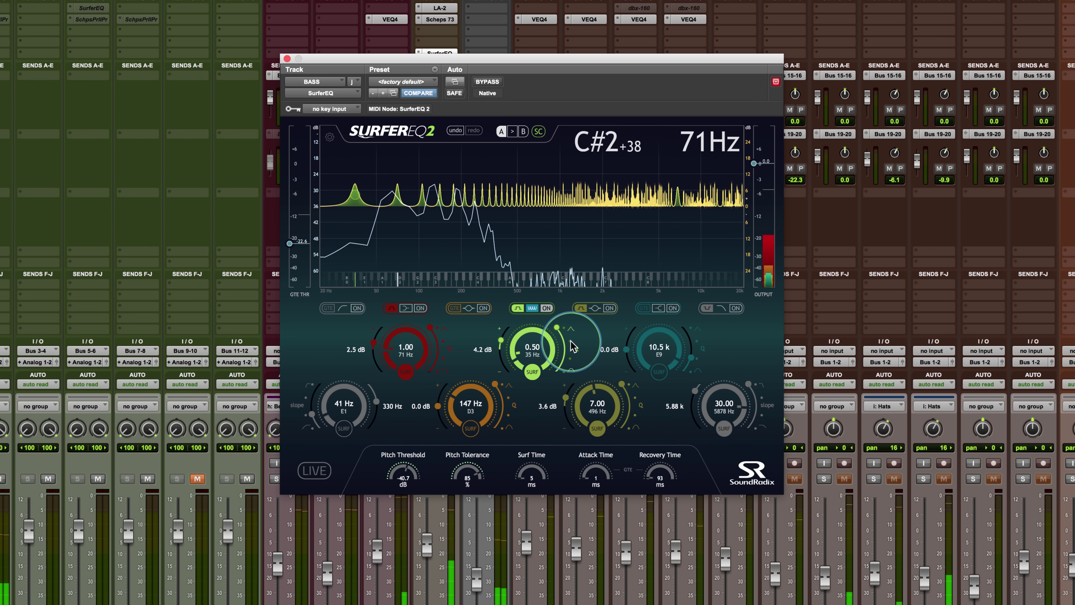
left_click_drag(572, 345, 566, 378)
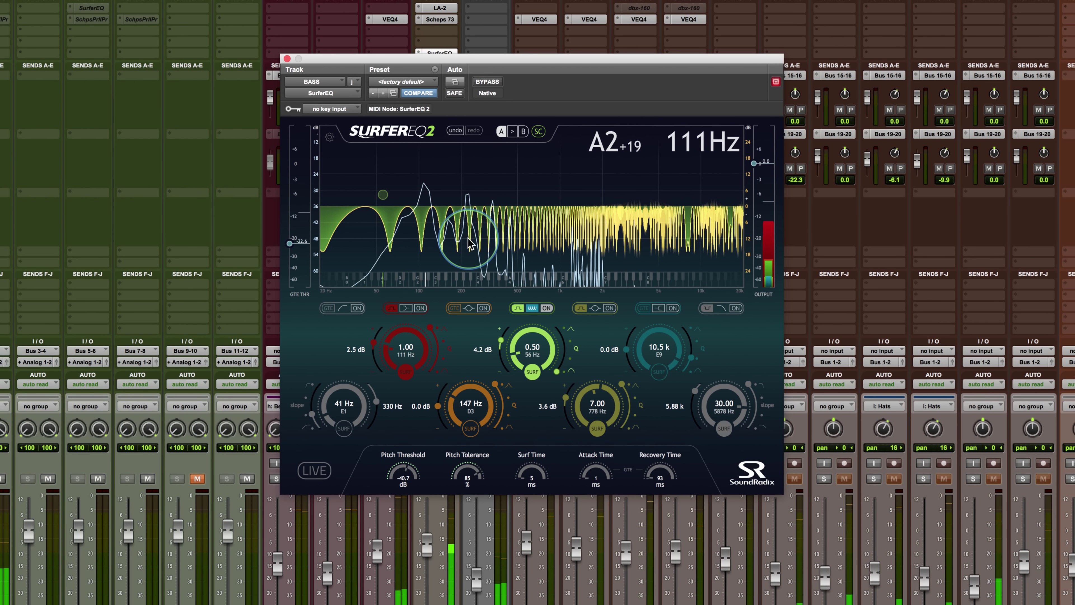
left_click(531, 379)
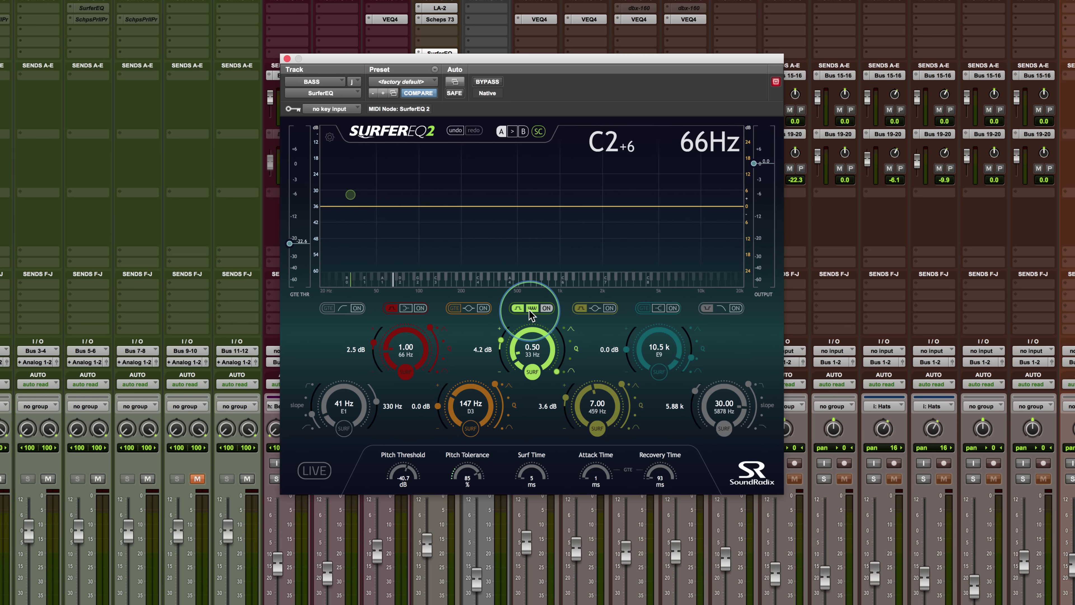
Make SurferEQ band 3 a harmonic comb at ratio 4.00 during playback, with lower upper harmonics
left_click(516, 312)
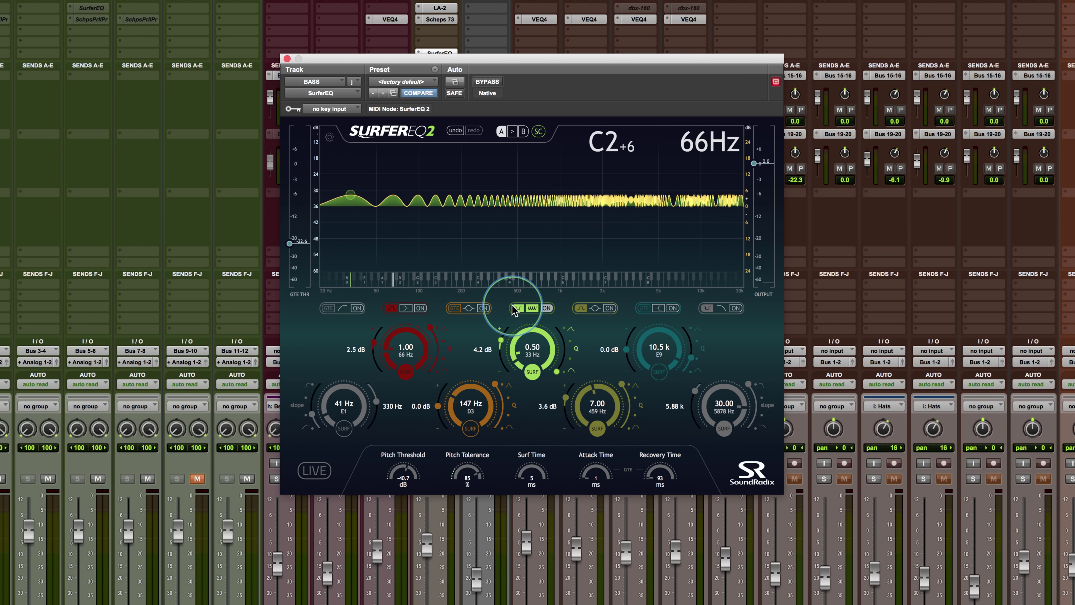
key("space")
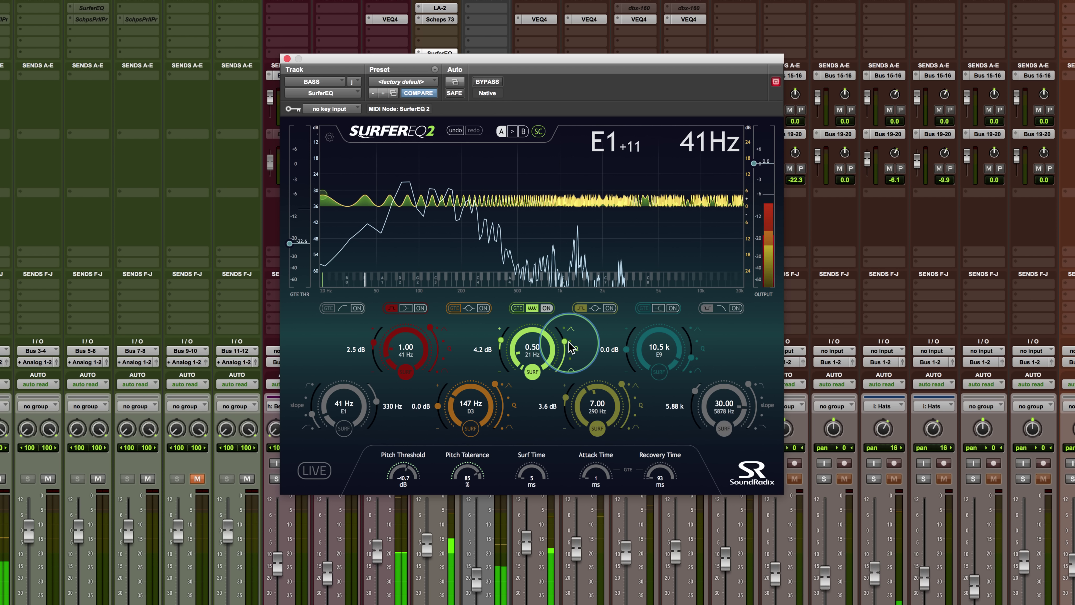
left_click_drag(568, 342, 566, 329)
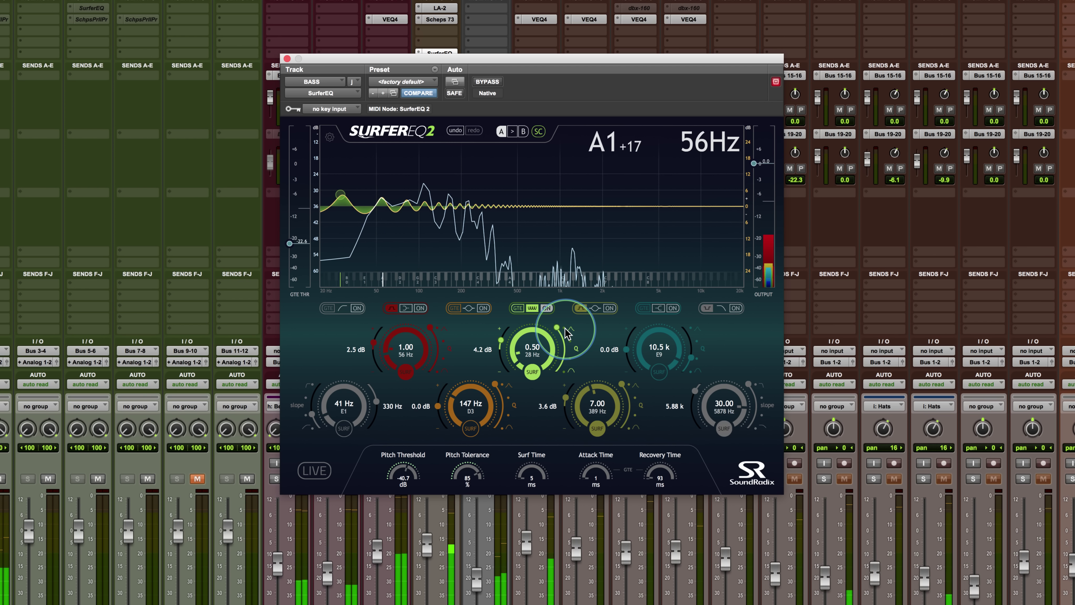
left_click_drag(548, 357, 522, 345)
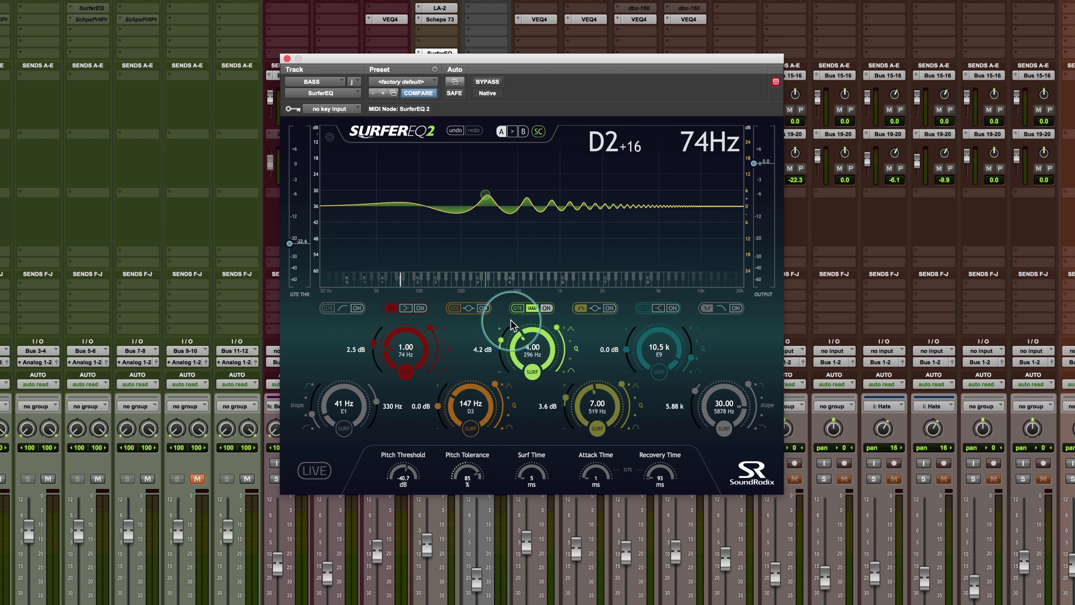
Enable gating on band 3, toggle its SURF pitch-following off and on, then switch the band off
left_click(518, 308)
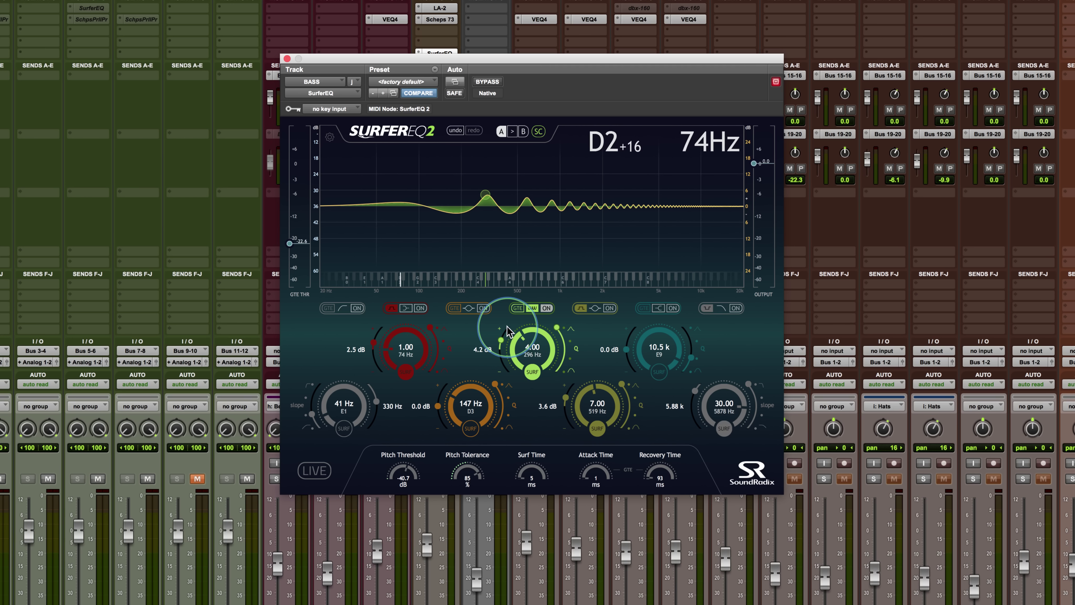
left_click(531, 372)
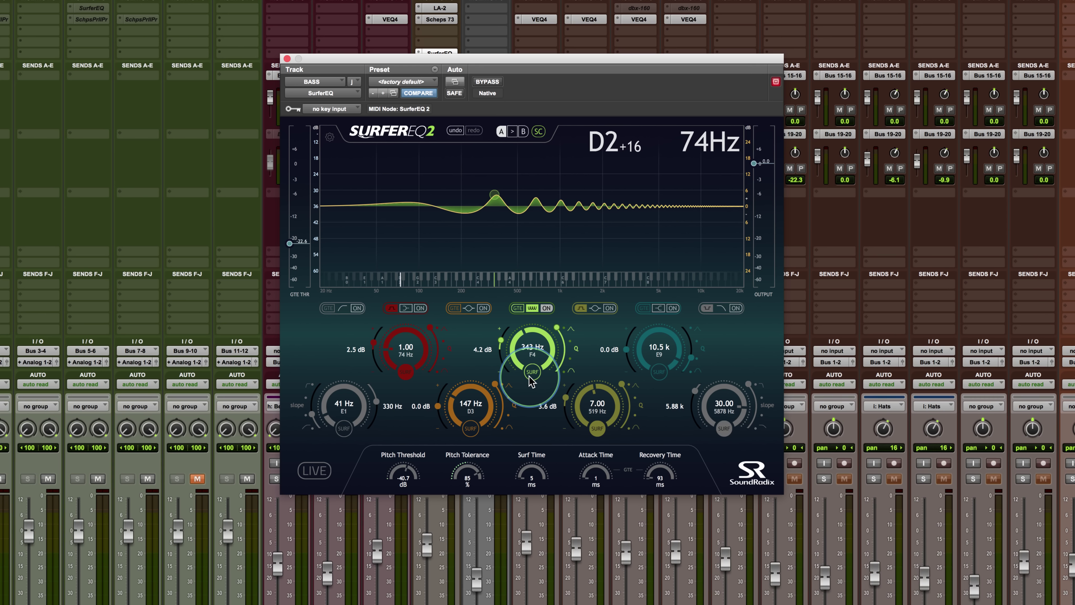
left_click(532, 373)
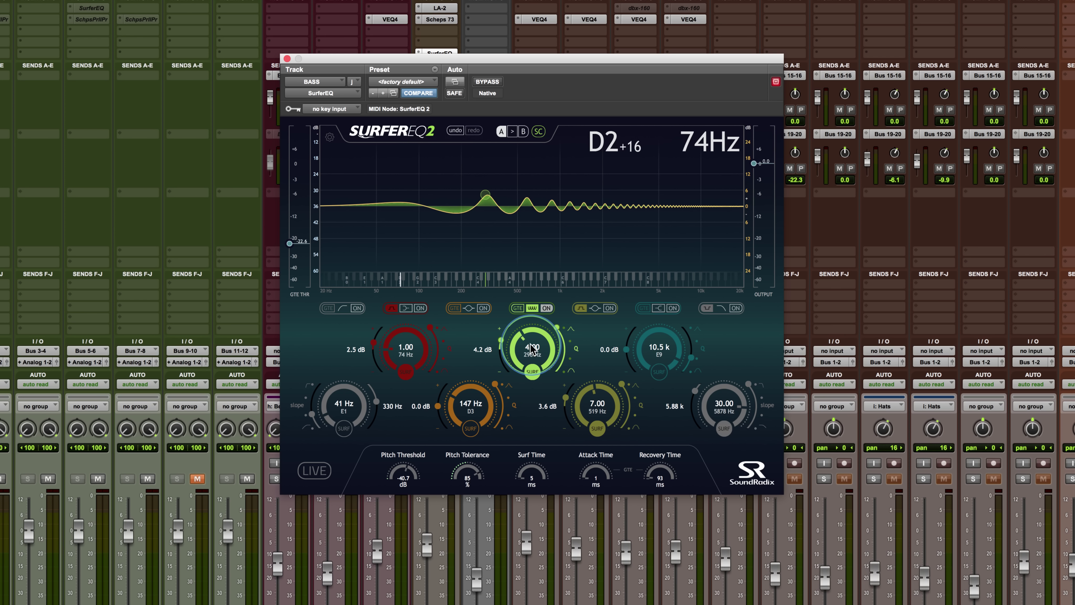
left_click(547, 308)
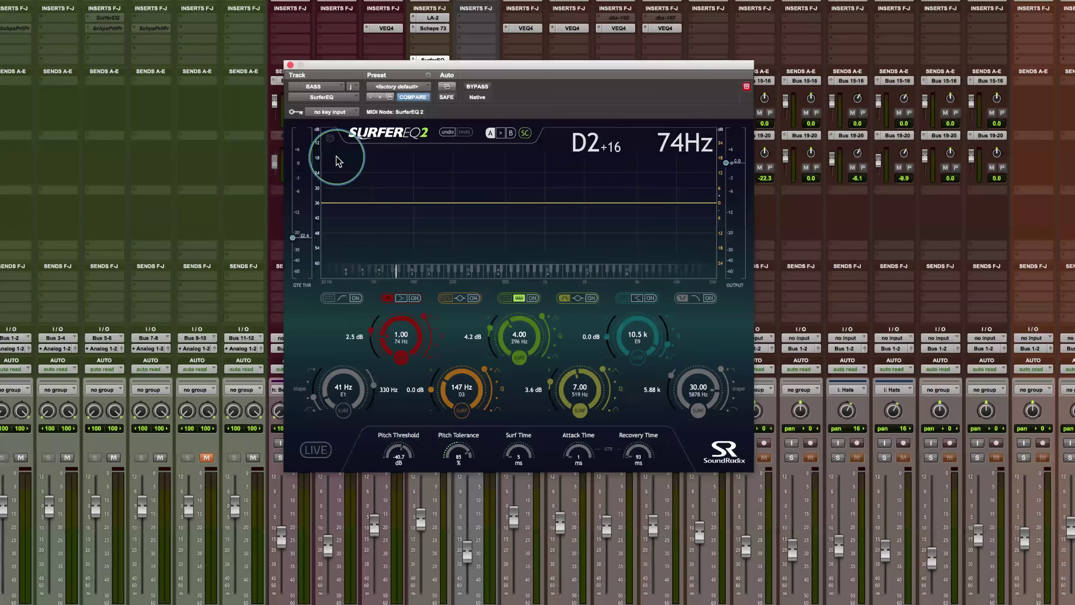
Close SurferEQ 2, scroll the mixer right, and lower the BASS fader to -16.6 dB
key("XF86AudioRaiseVolume")
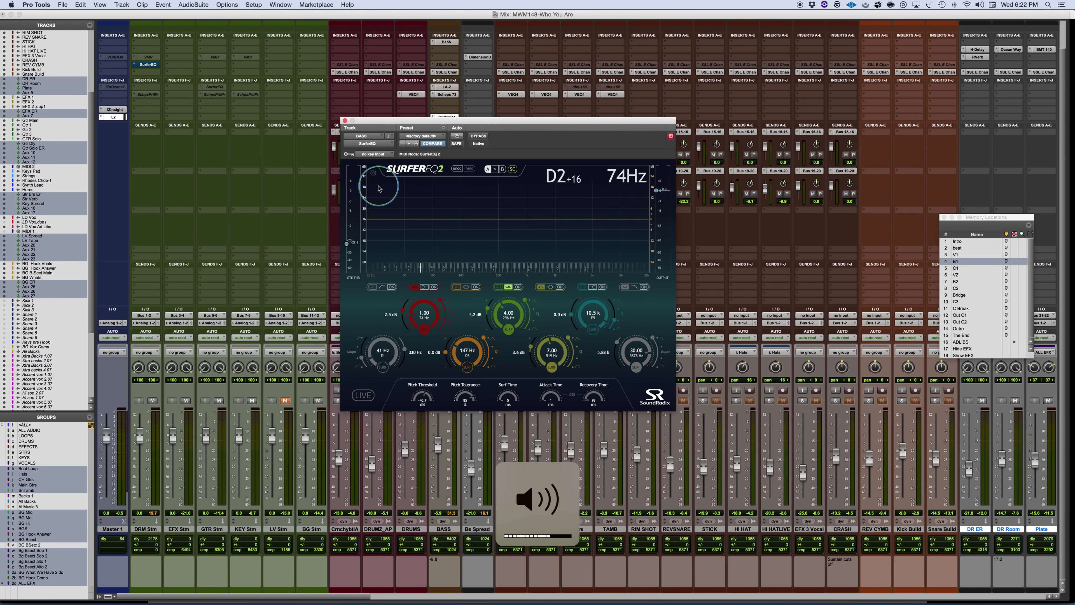
left_click(345, 120)
scroll(607, 292, "right", 3)
scroll(607, 292, "right", 5)
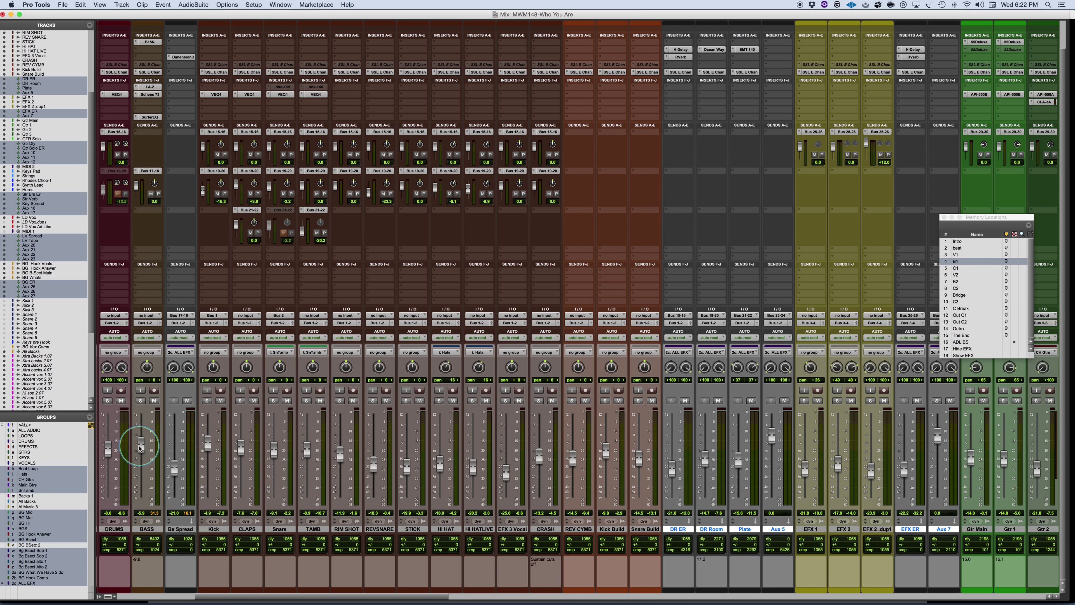
mouse_move(140, 449)
left_mouse_down()
mouse_move(136, 481)
mouse_move(141, 456)
left_mouse_up()
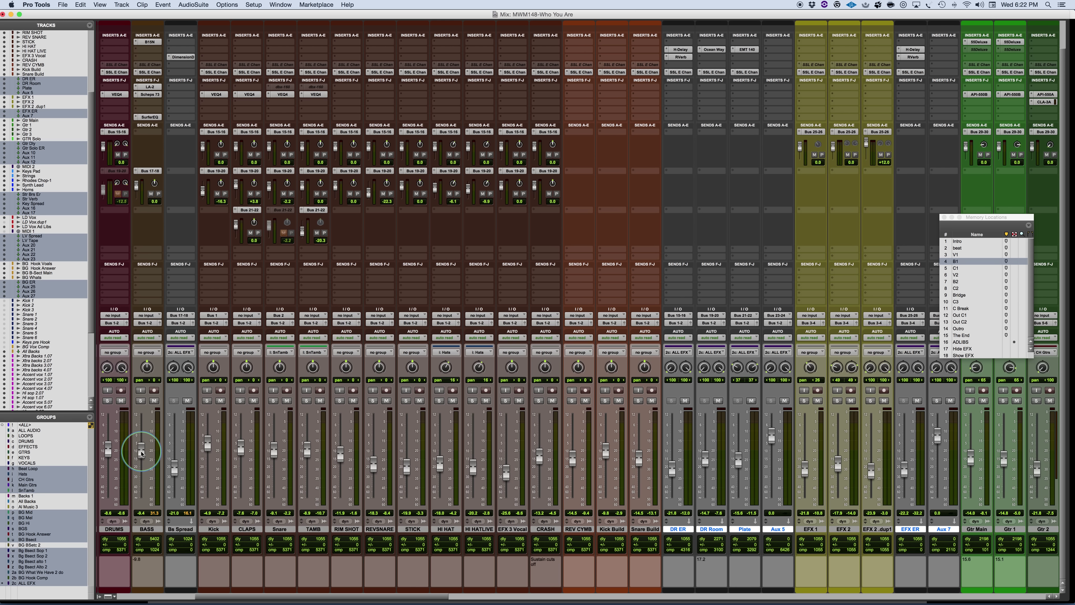
Record-arm MIDI 2, raise the Keys Pad fader to -9.9 dB and solo it
scroll(765, 433, "right", 15)
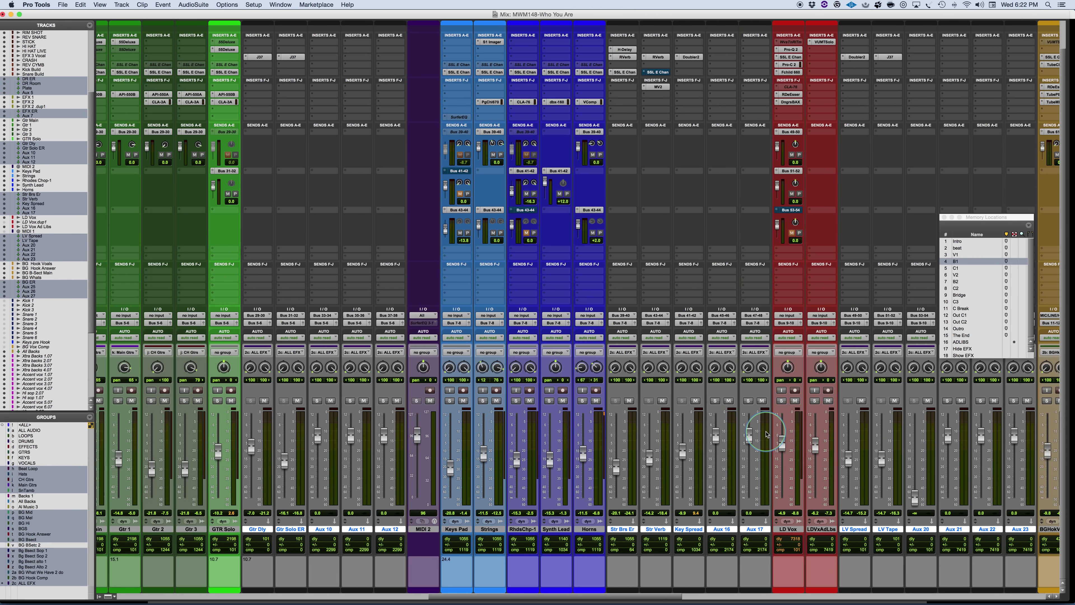
scroll(765, 433, "left", 5)
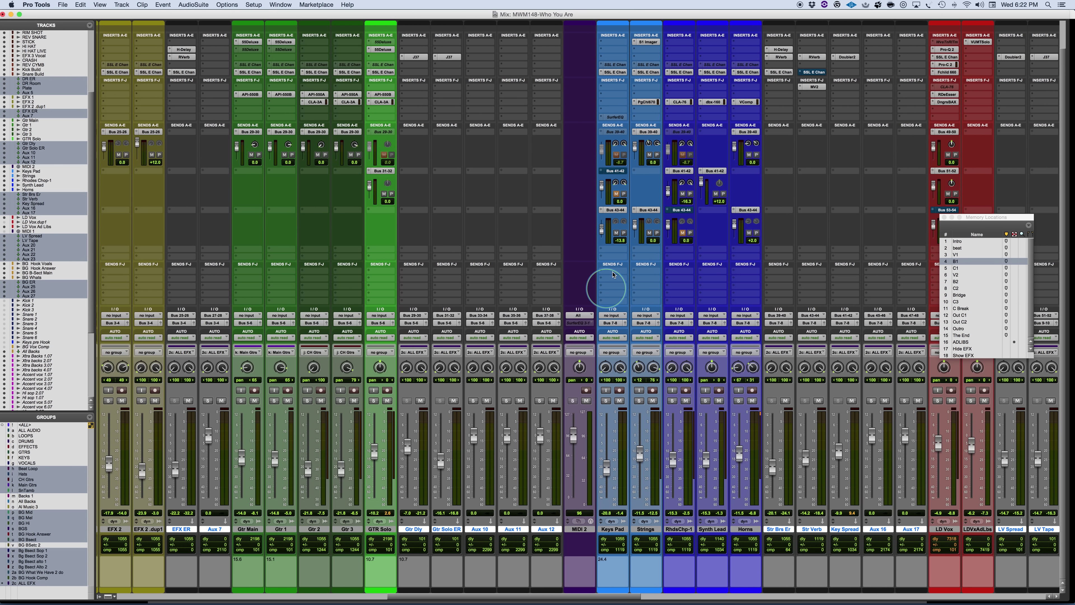
left_click(586, 391)
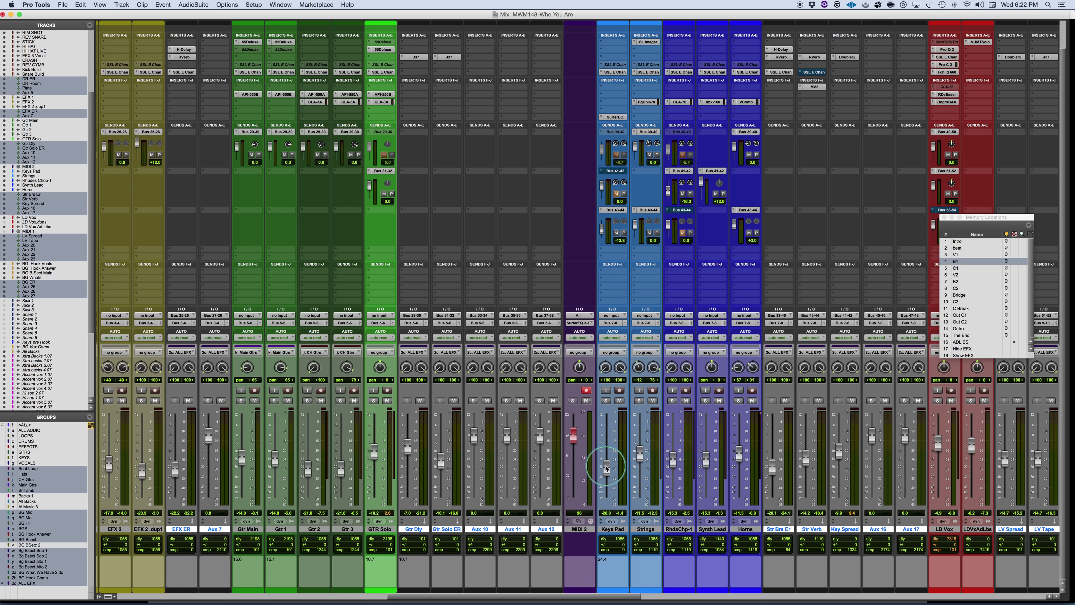
left_click_drag(608, 468, 611, 445)
left_click(605, 400)
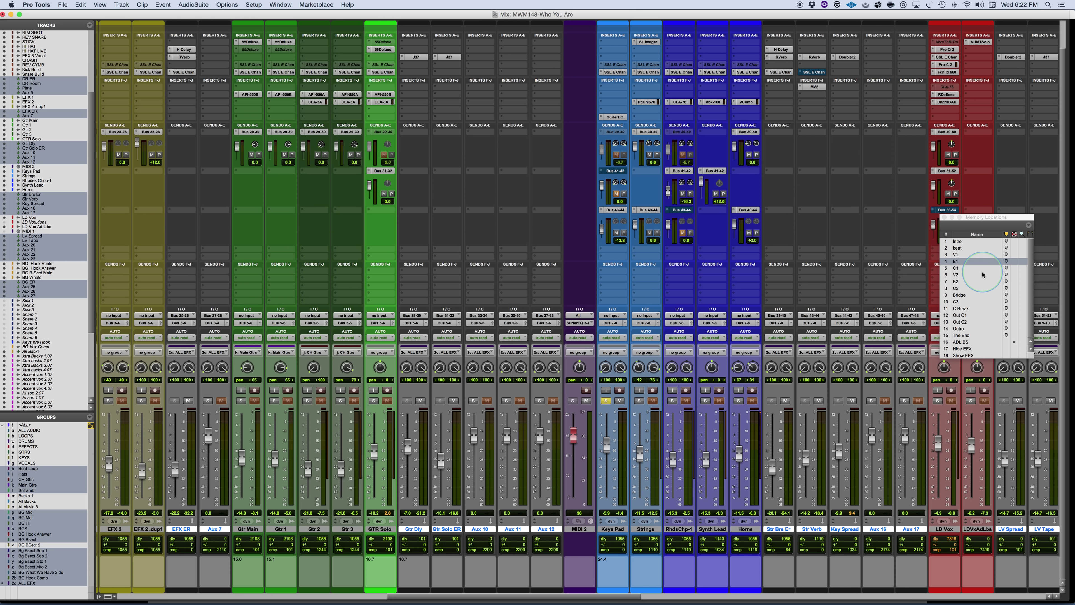
Play the song while jumping between the C1, B1, C1 and B2 section markers
left_click(955, 268)
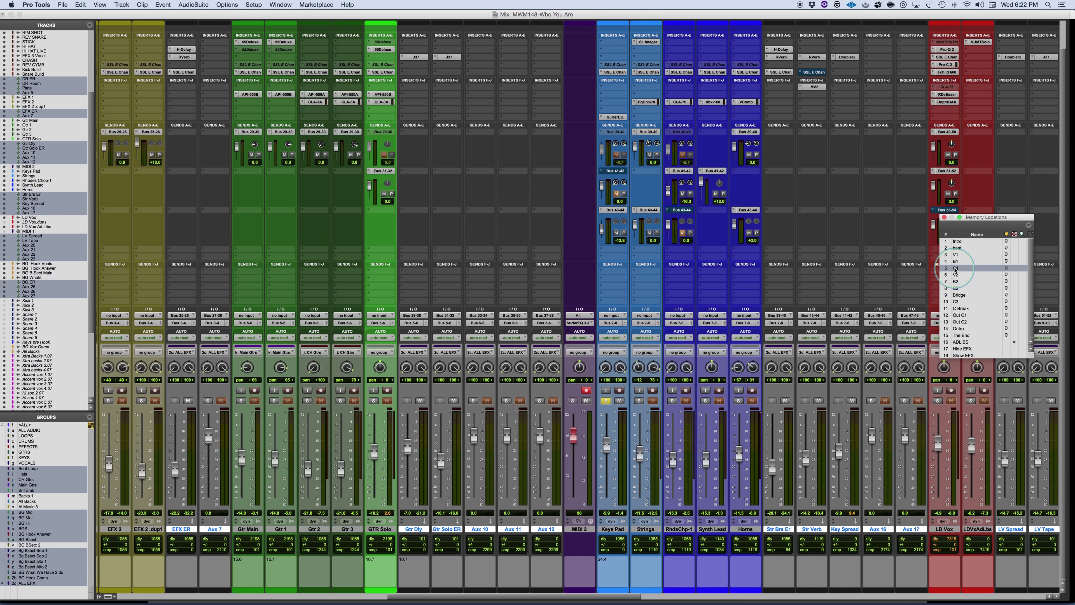
key("space")
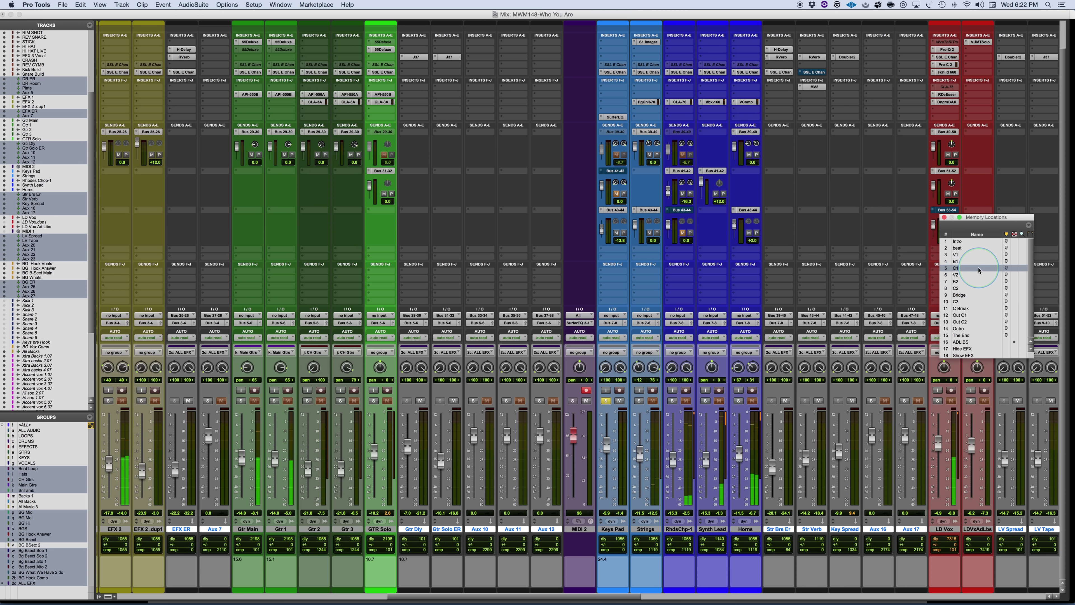
left_click(957, 262)
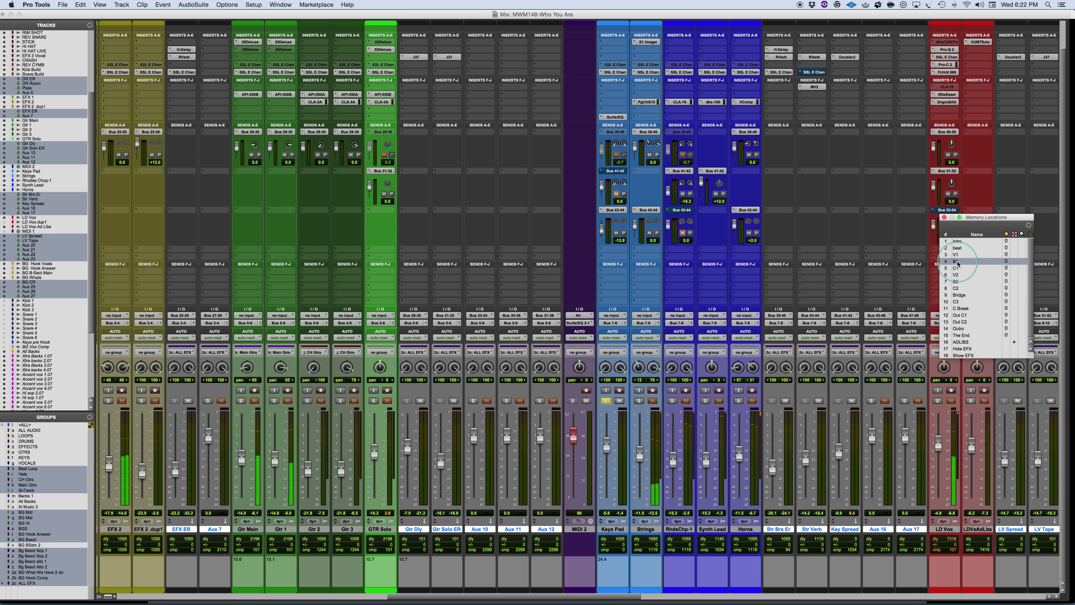
left_click(955, 268)
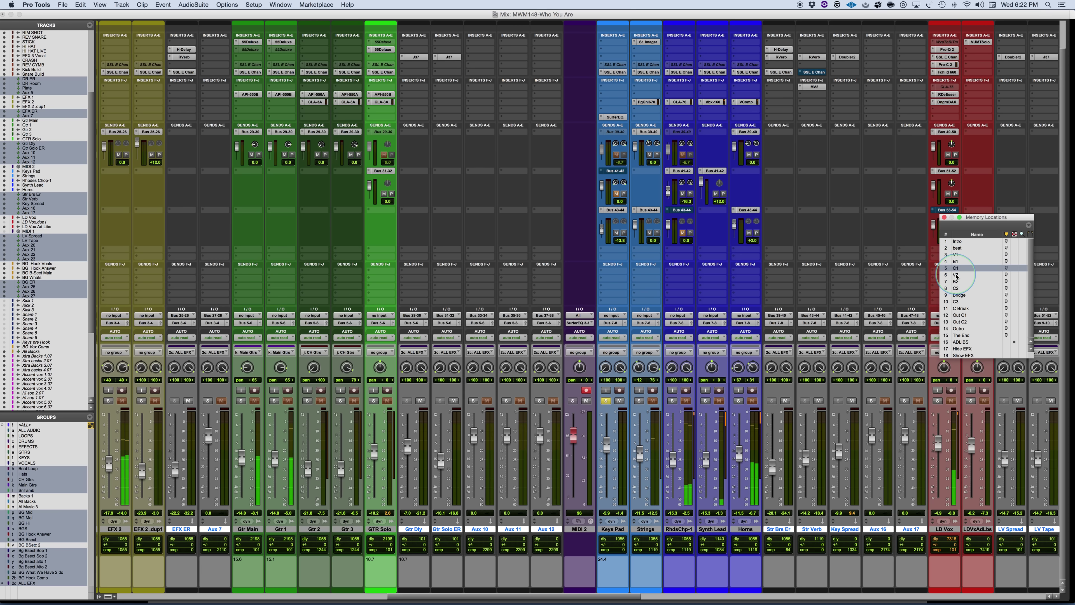
left_click(955, 282)
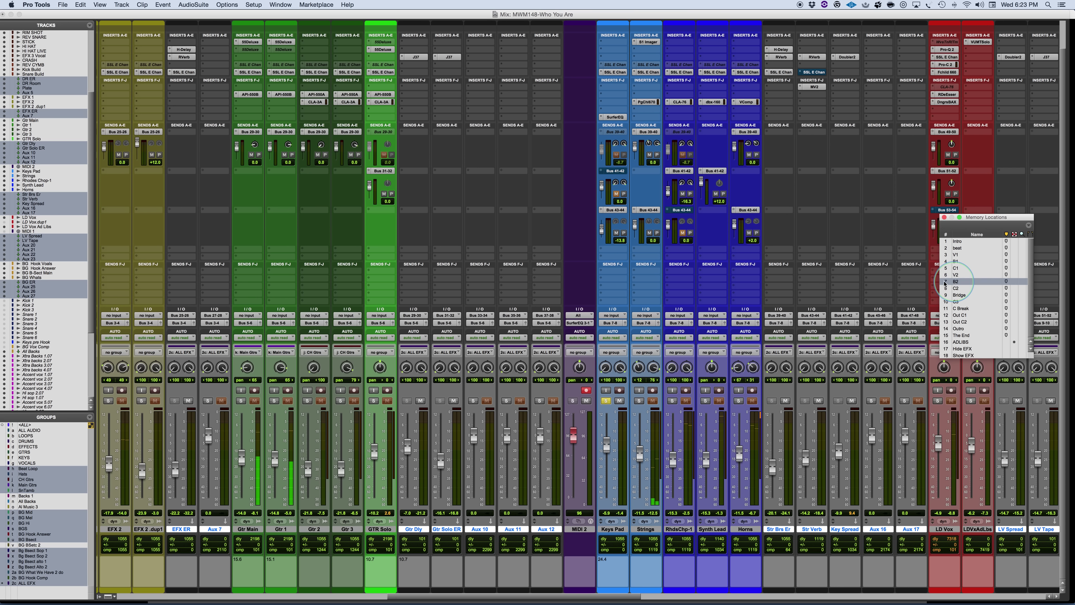
Switch to the Edit window and zoom out to show the whole song
key("super+equal")
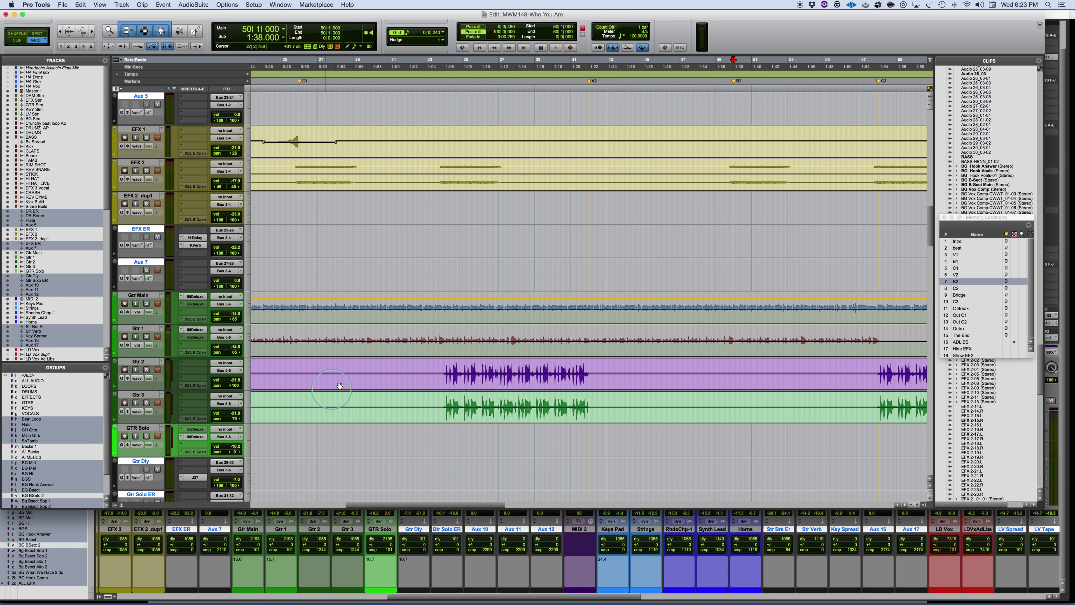
scroll(428, 371, "down", 10)
key("super+bracketleft")
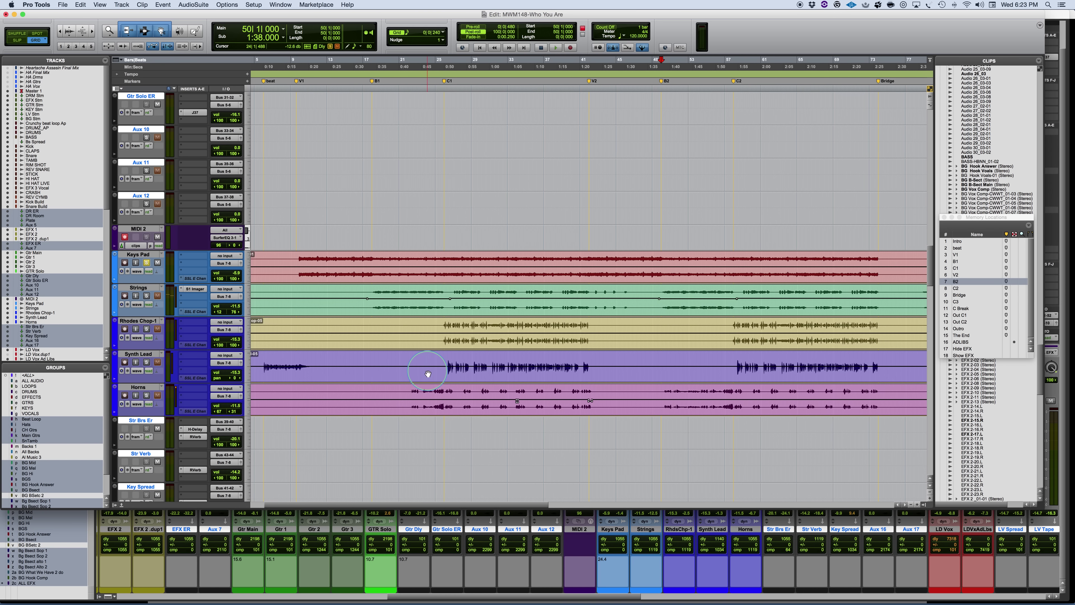
key("super+bracketleft")
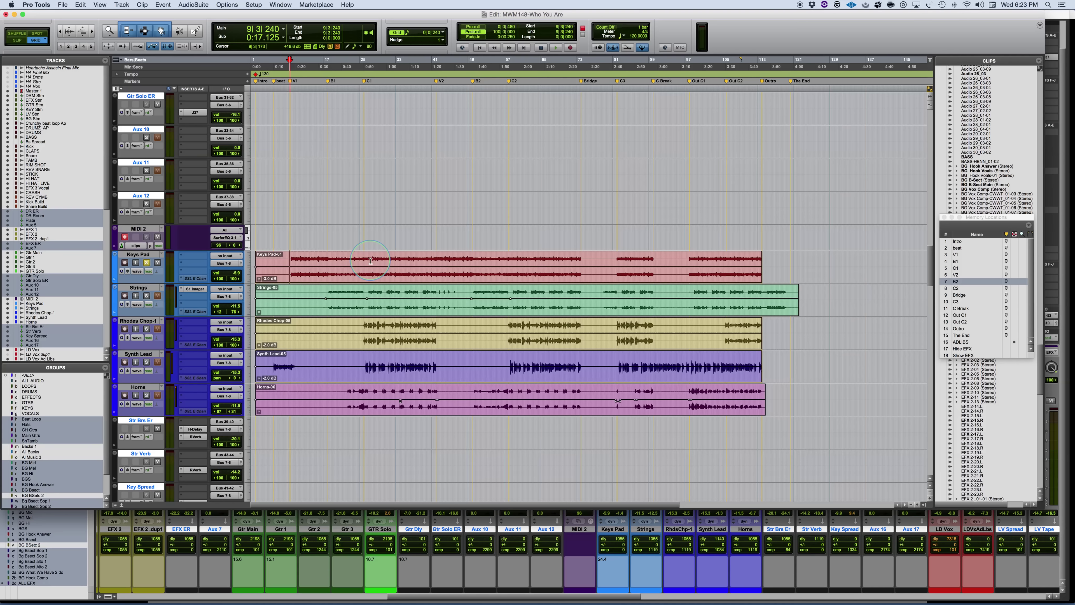
Back in the Mix window, open SurferEQ 2 on Keys Pad and lower its fader to about -9.4 dB
key("super+equal")
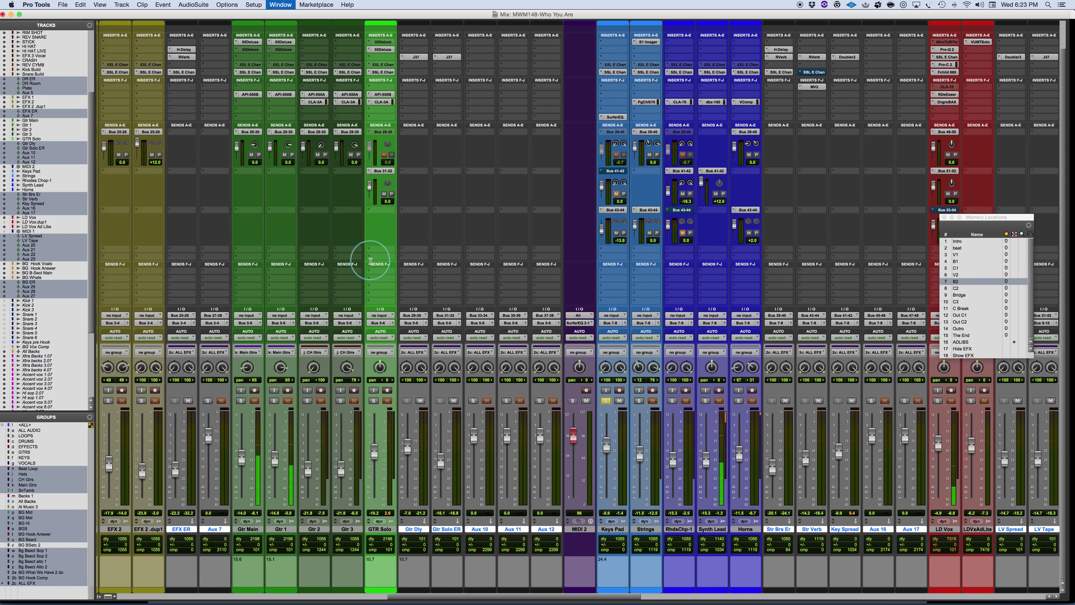
left_click(617, 116)
left_click_drag(573, 100, 584, 78)
left_click(444, 324)
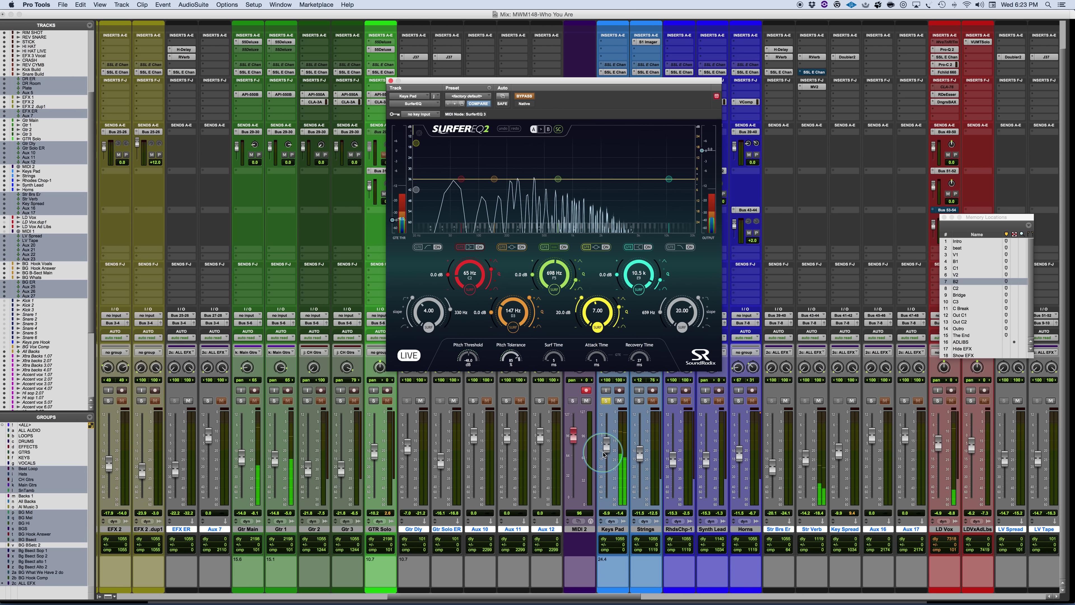
left_click_drag(604, 454, 607, 457)
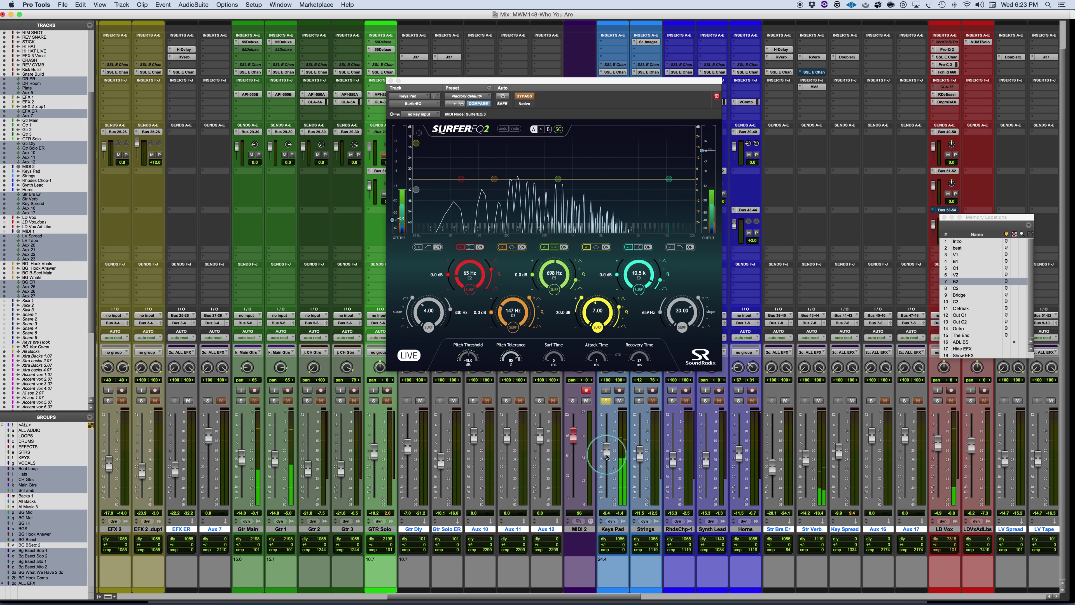
left_click(452, 232)
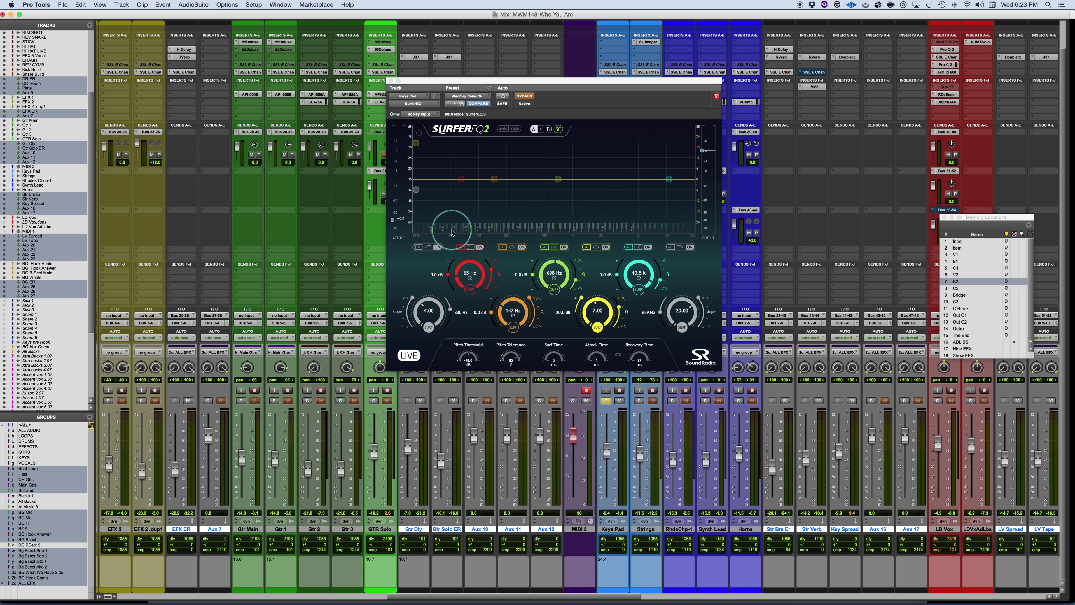
In SurferEQ 2's MIDI settings, enable Note Overrides Detection, turn Instrument Mode off, and disable BYPASS
left_click(420, 133)
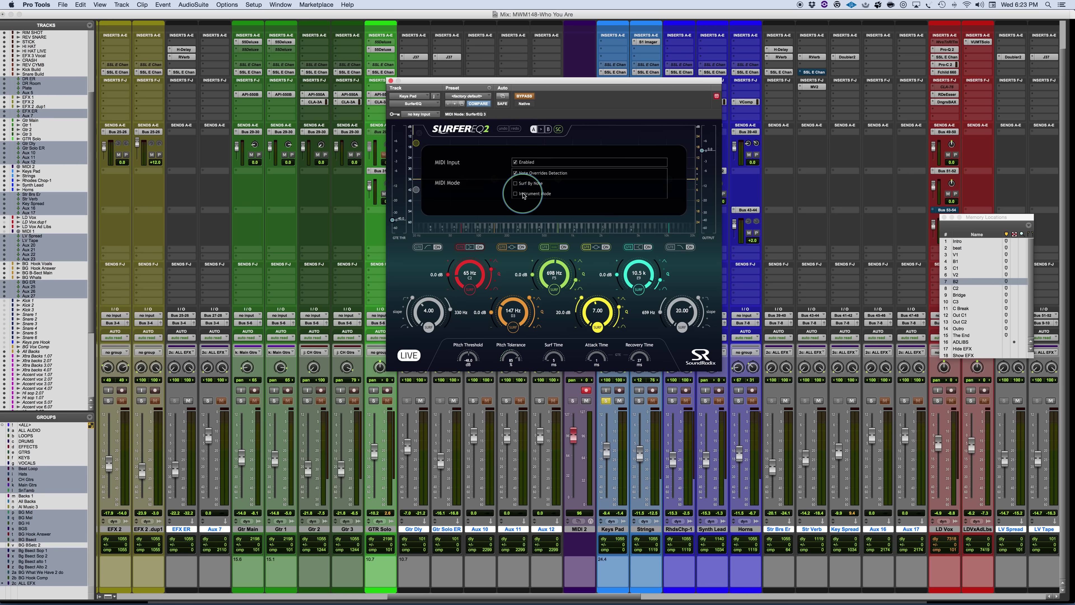
left_click(524, 96)
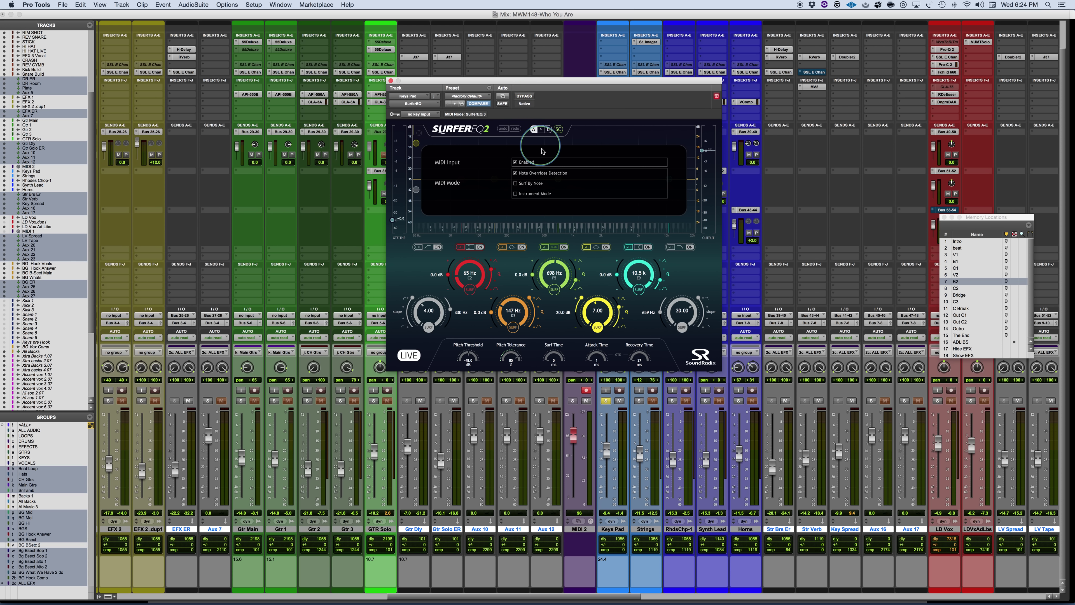
Play Keys Pad with the EQ graph showing, toggle BYPASS on and off to compare, then reopen MIDI settings
left_click(418, 134)
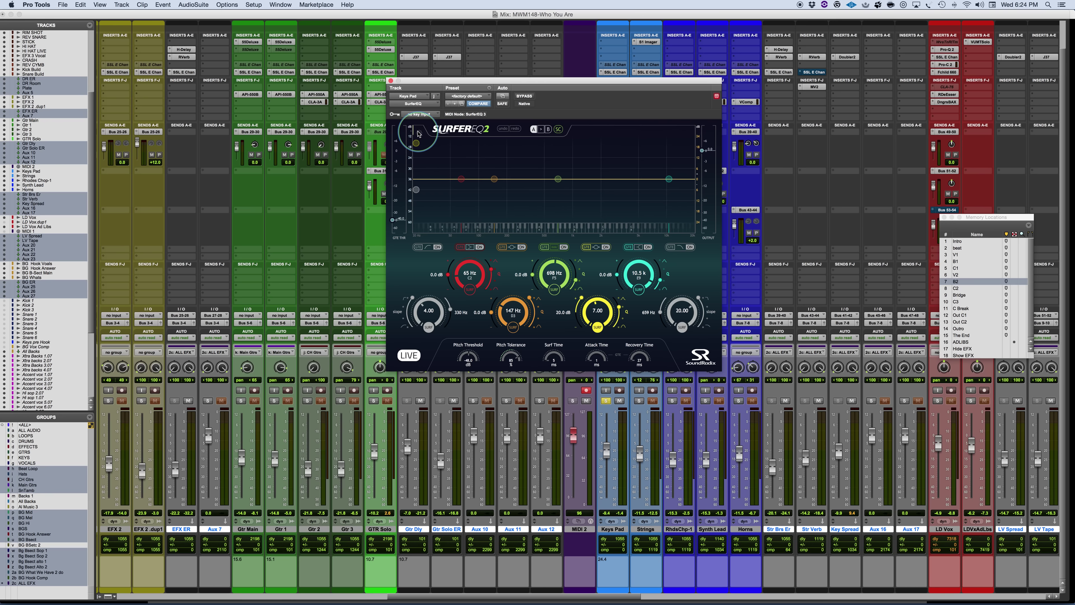
left_click(568, 265)
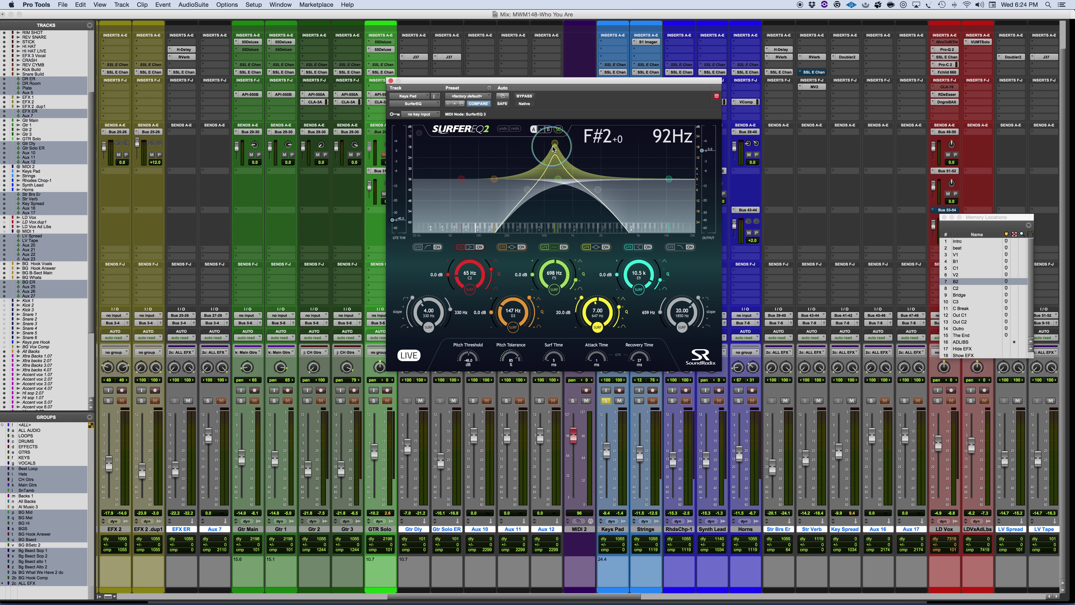
left_click(524, 96)
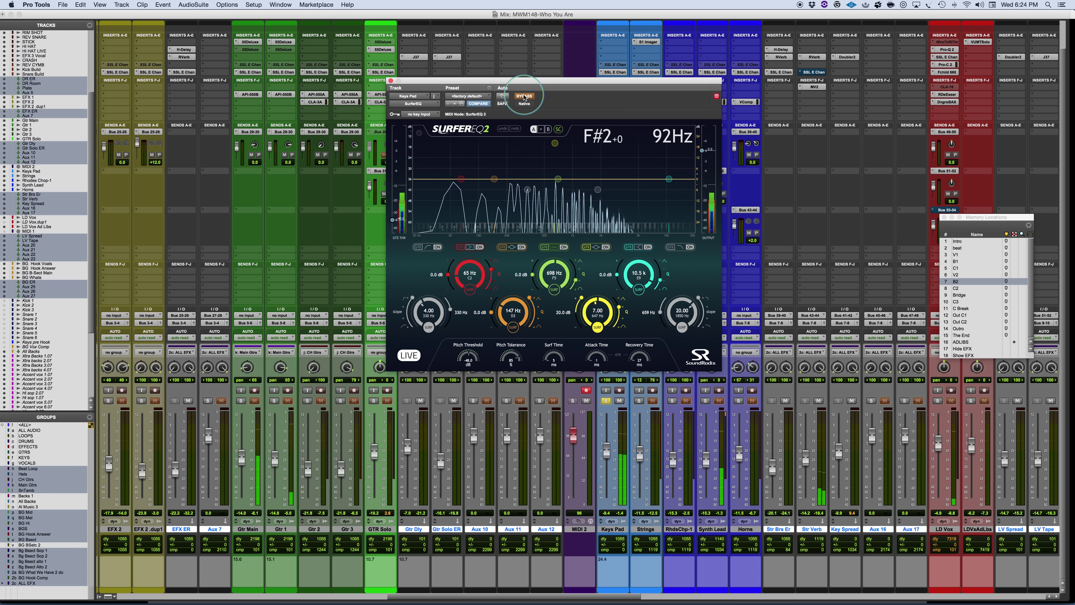
left_click(524, 95)
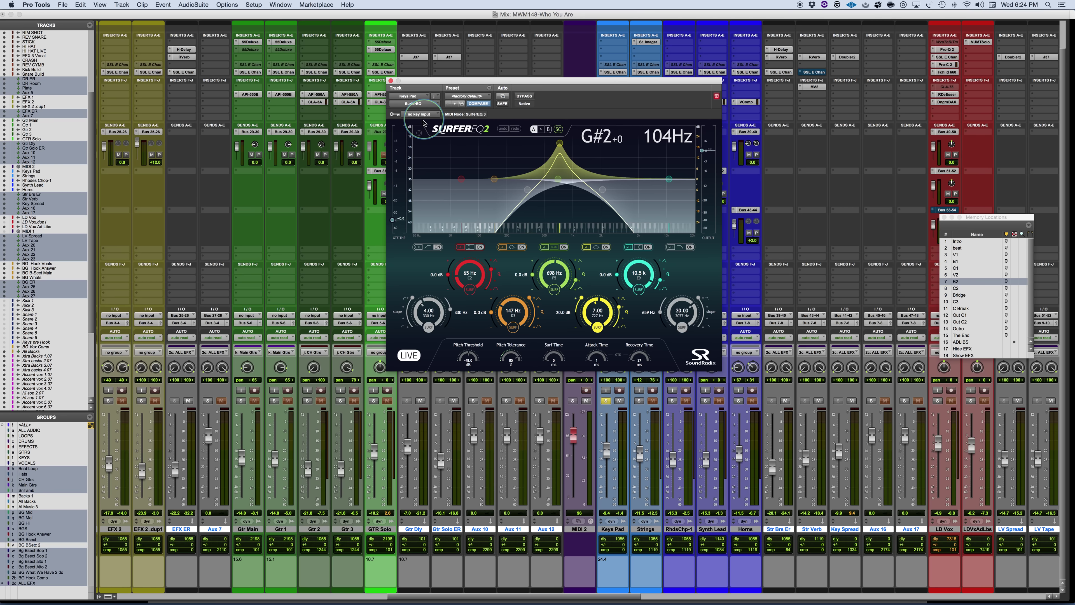
left_click(419, 133)
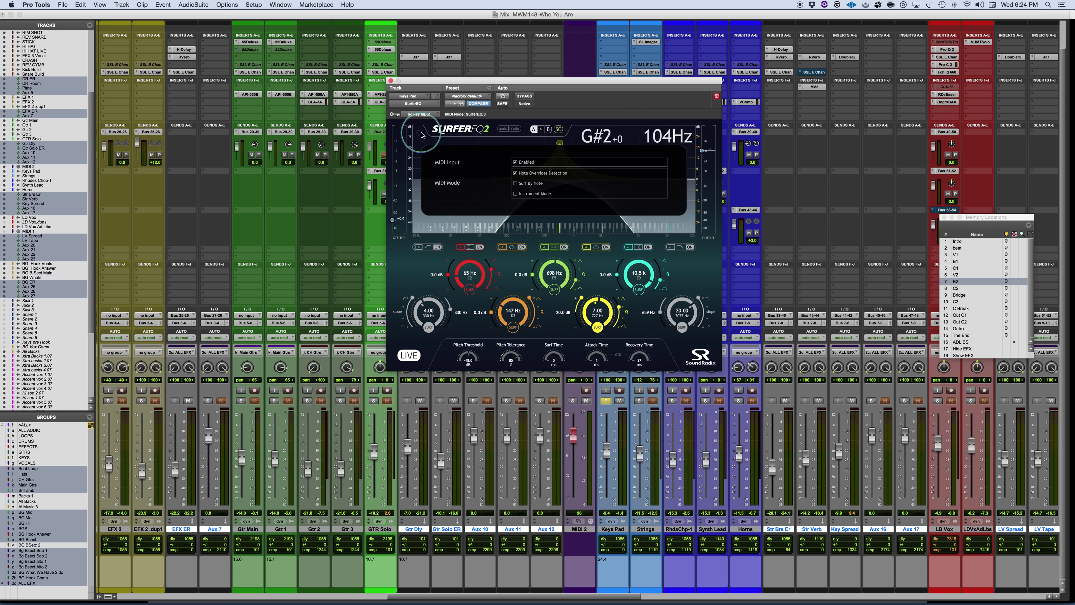
Set the MIDI mode to Surf By Note, listen to Keys Pad, then stop playback
left_click(516, 184)
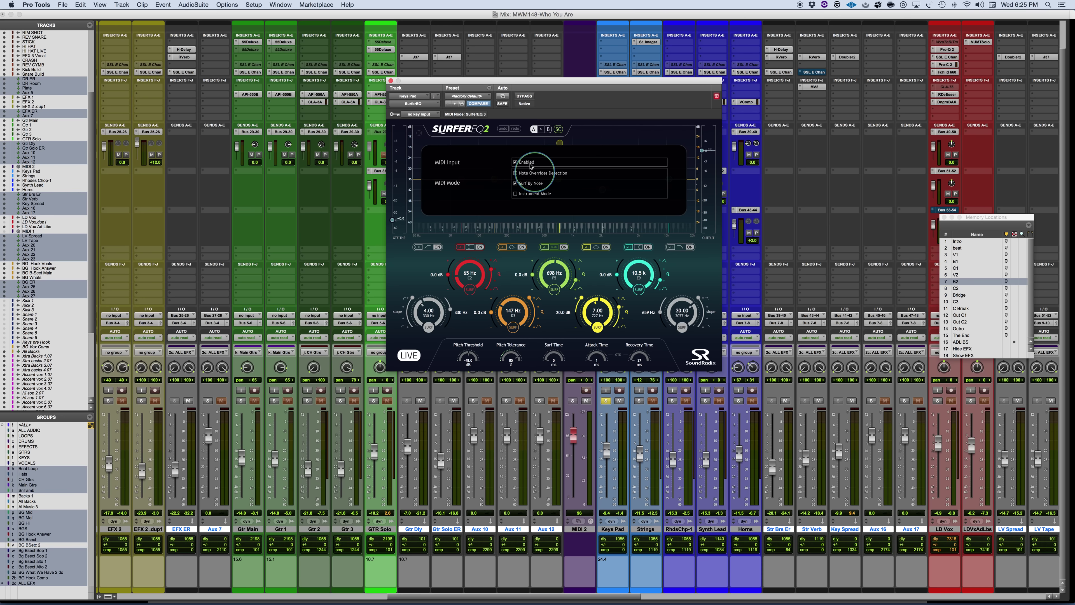
left_click(419, 132)
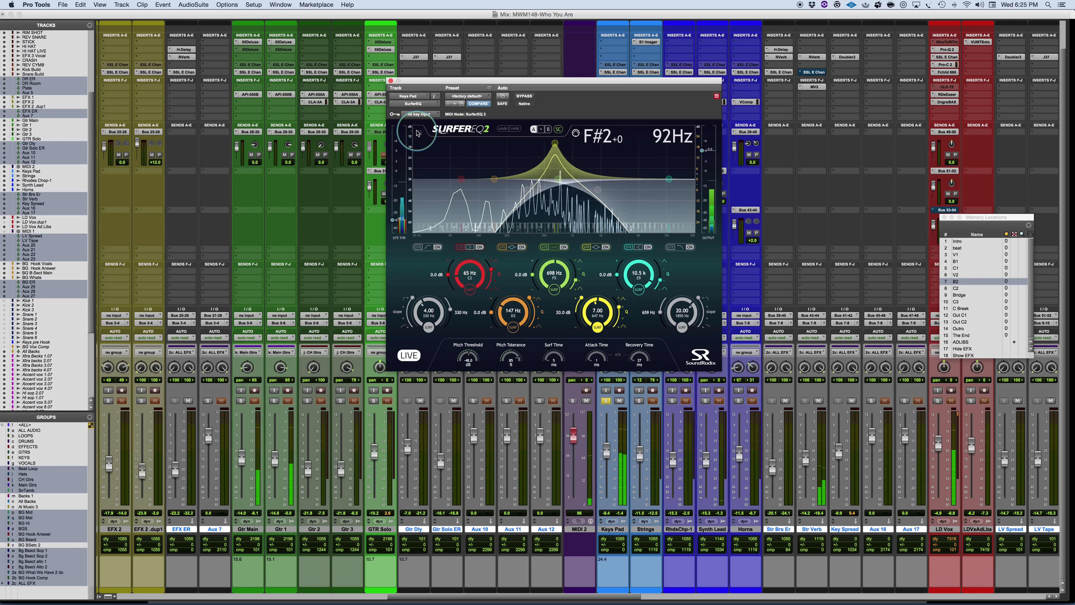
key("space")
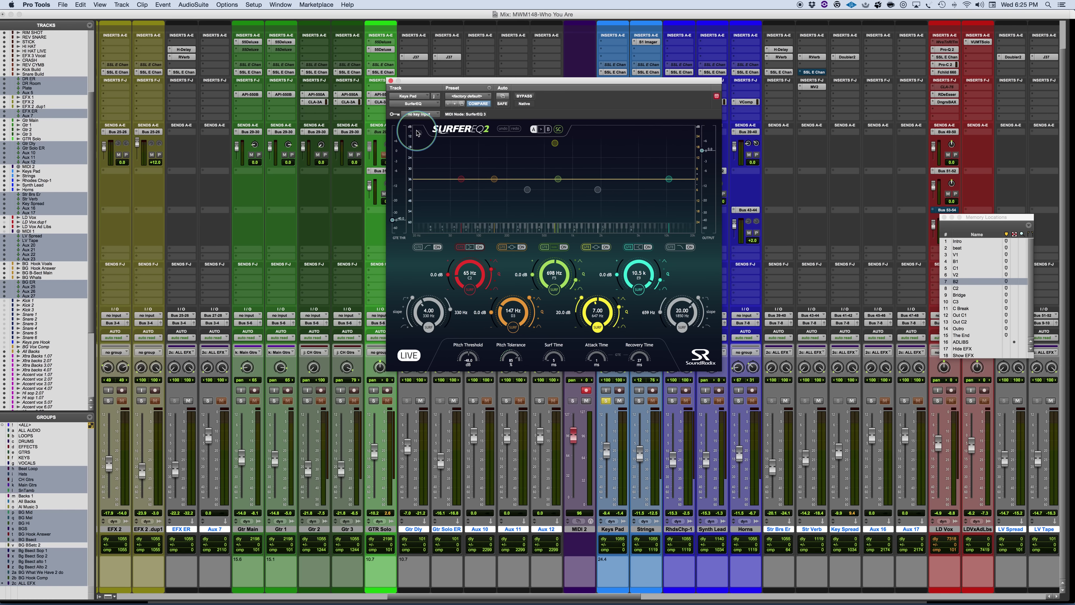
Set SurferEQ 2's MIDI mode to Instrument Mode and start Keys Pad playback
left_click(419, 133)
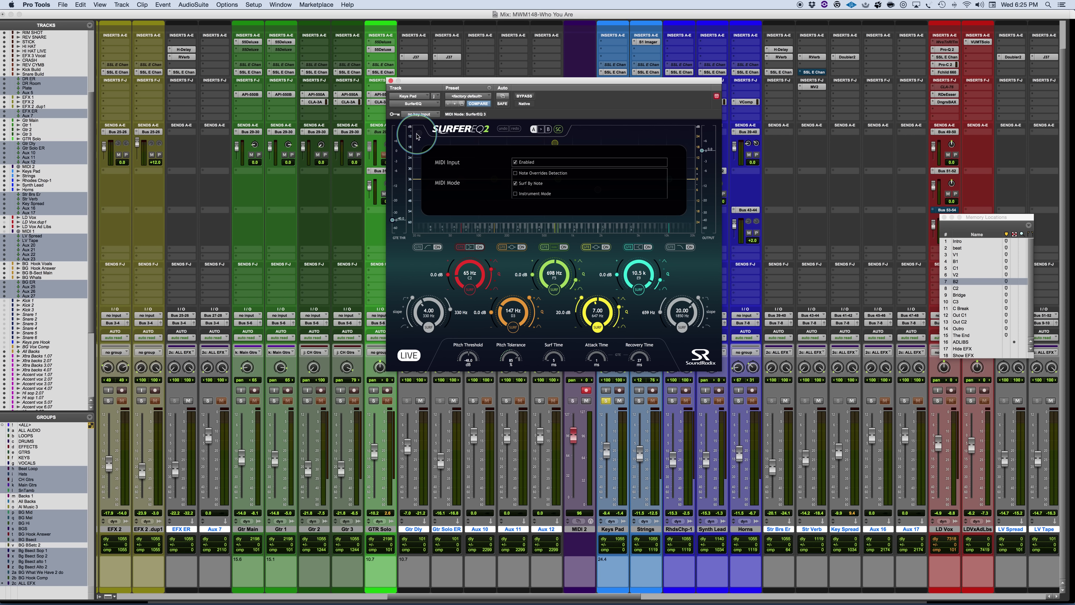
left_click(516, 195)
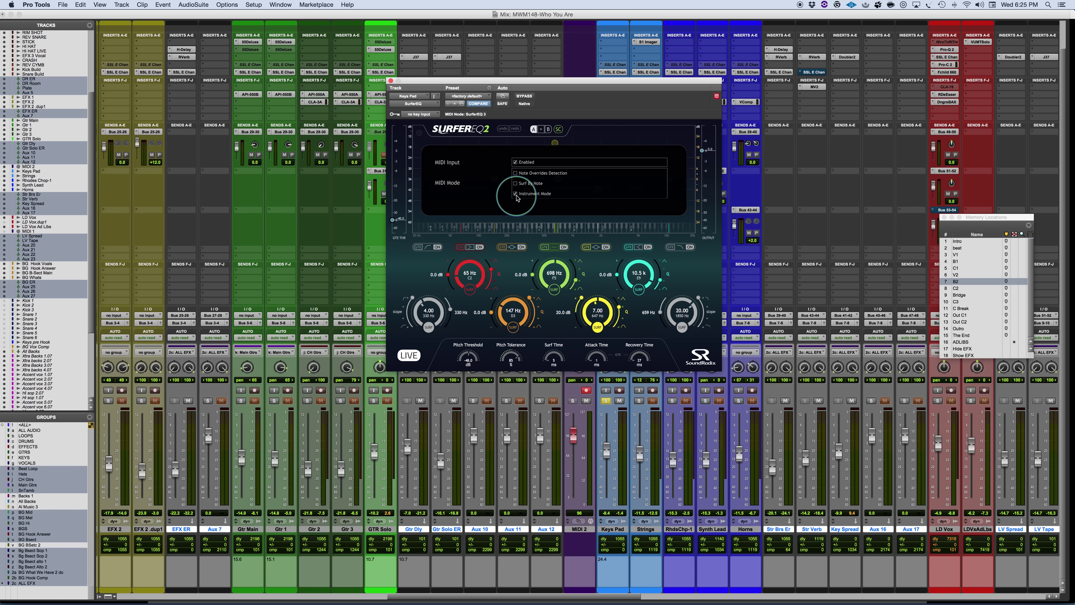
left_click(419, 133)
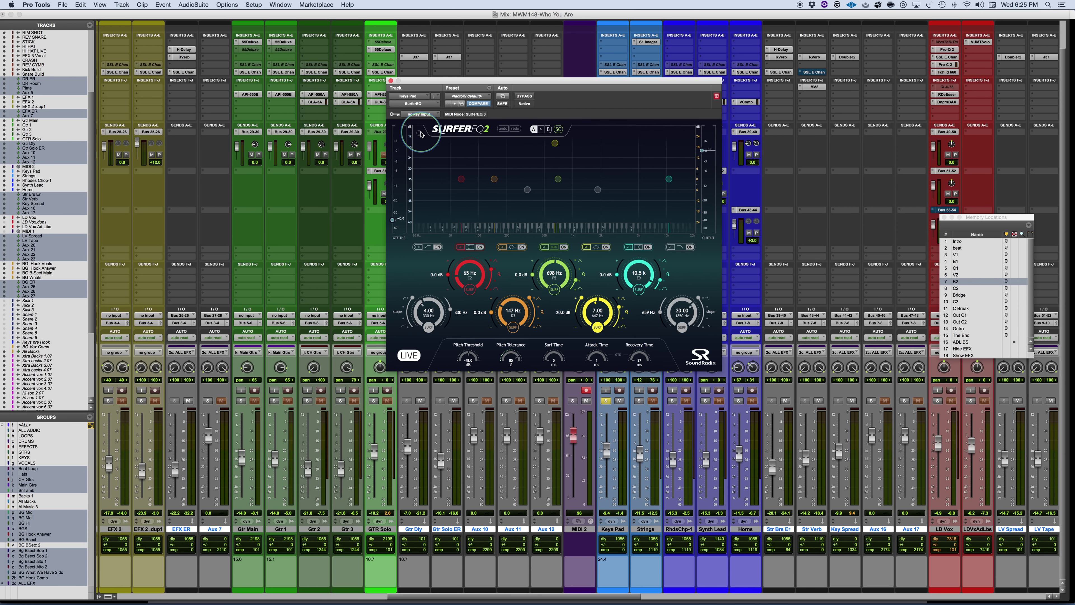
key("space")
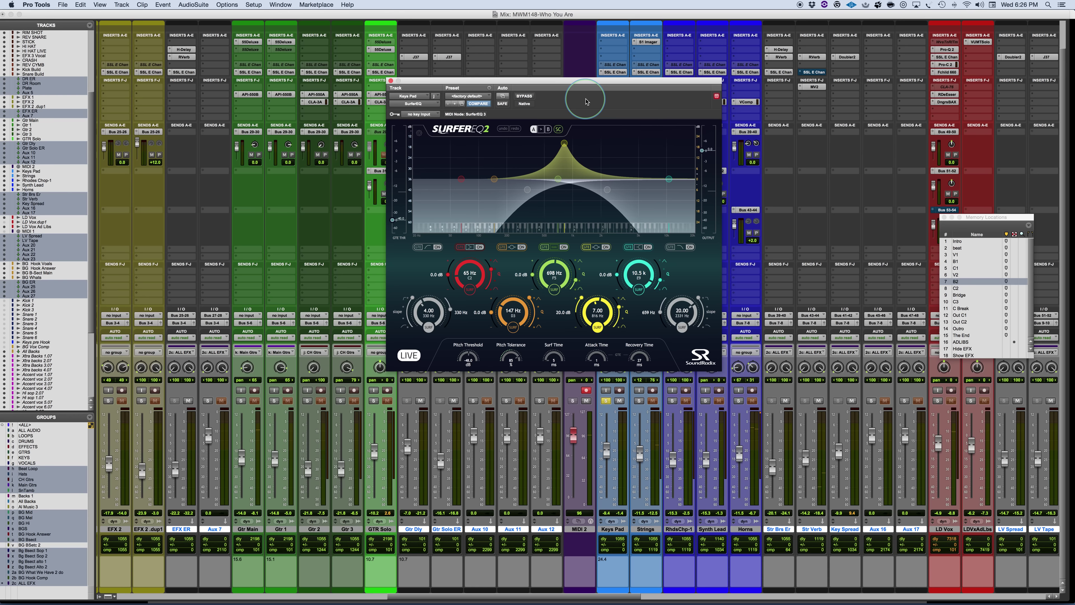
Unsolo Keys Pad and nudge its fader up to about -9.9 dB
left_click(607, 450)
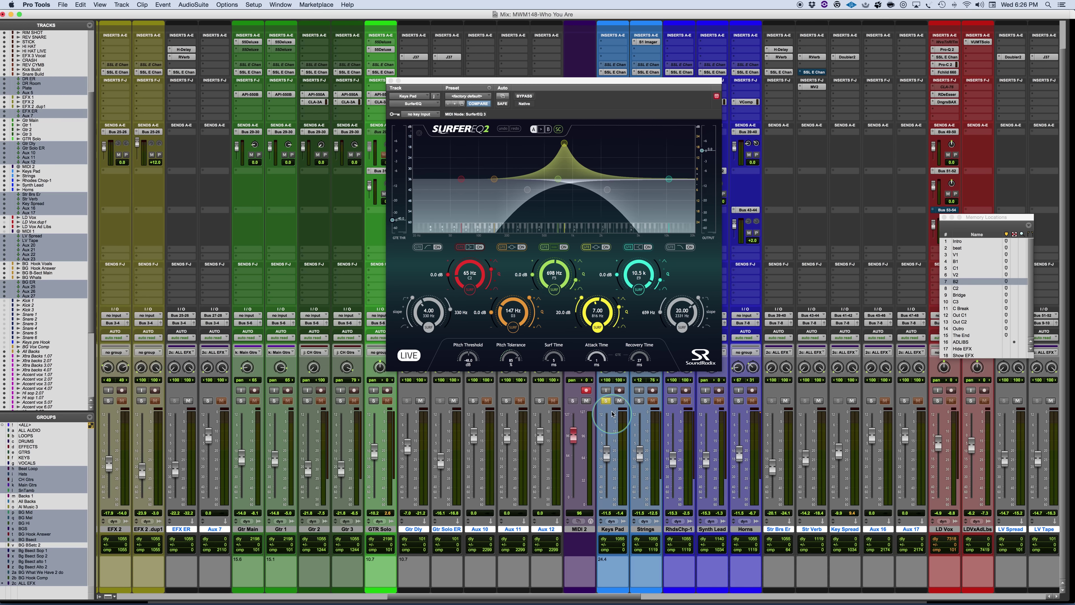
left_click(607, 401)
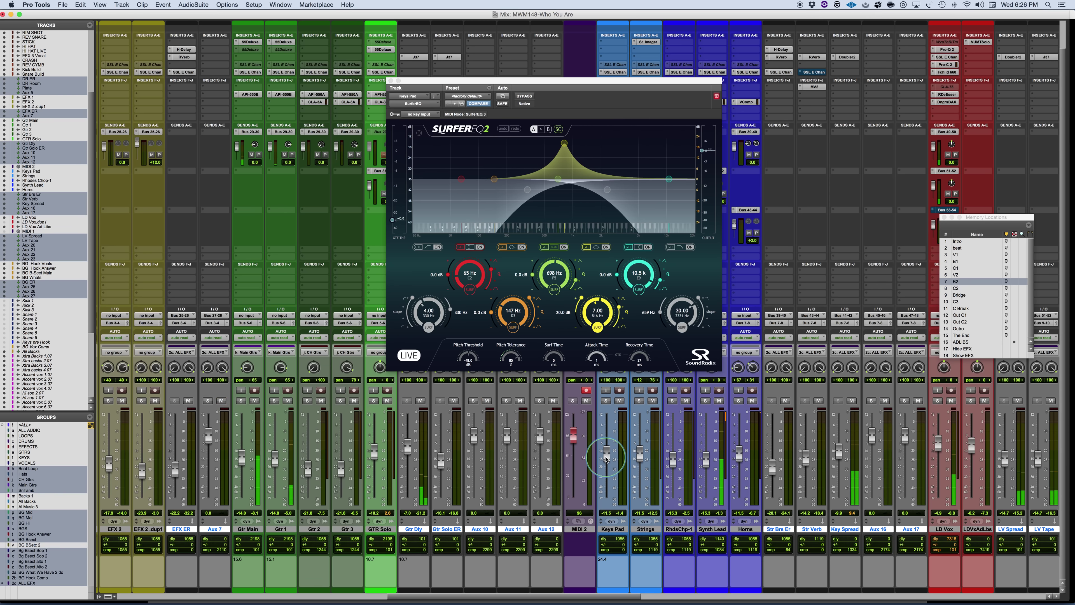
left_click_drag(607, 459, 607, 456)
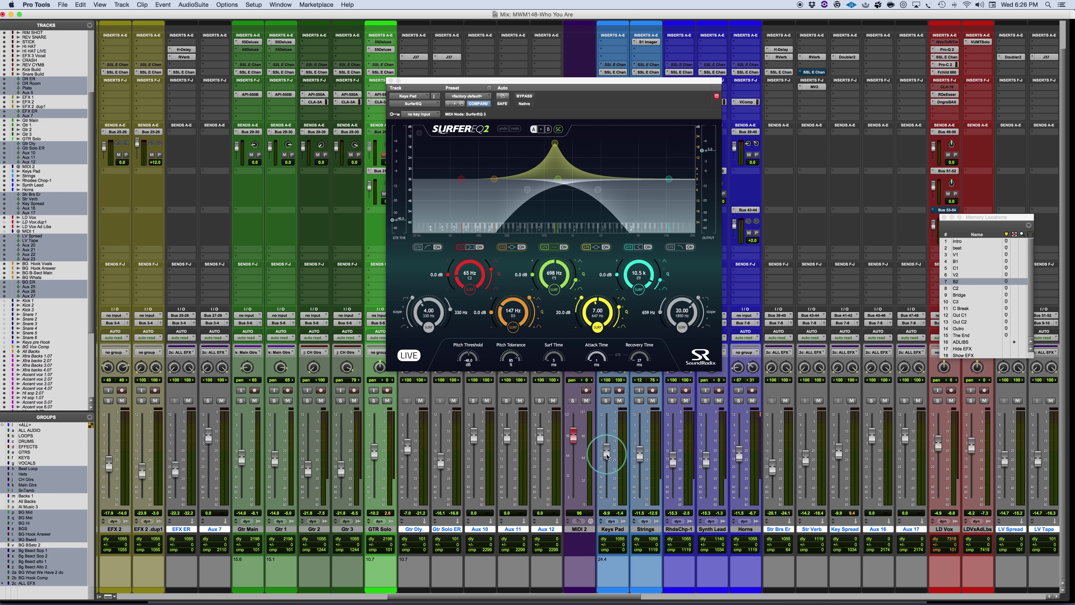
Stop playback with the spacebar
key("space")
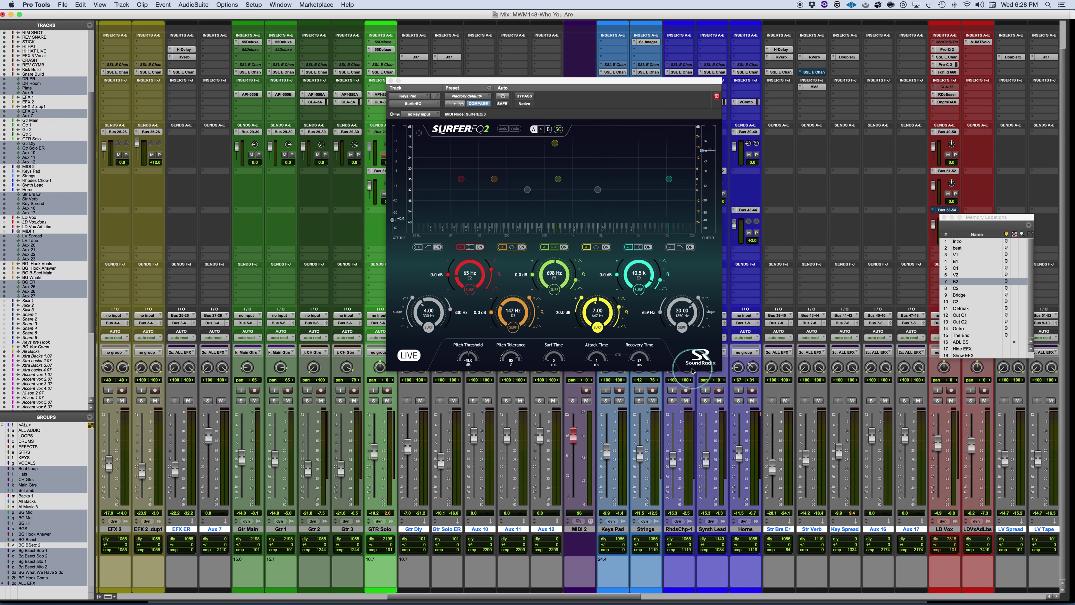
left_click(703, 358)
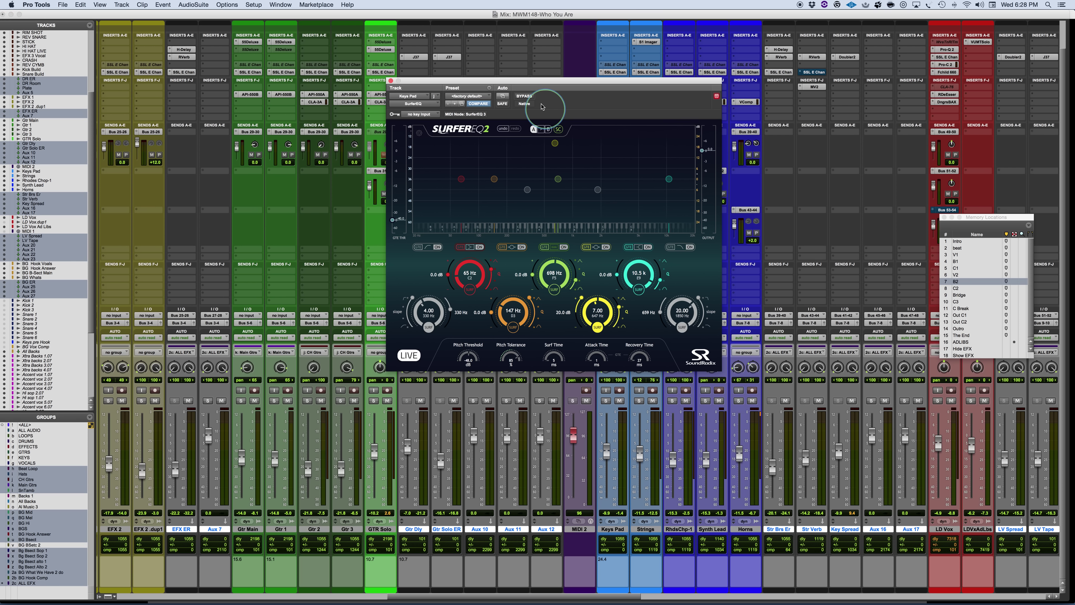
left_click(525, 96)
left_click(525, 97)
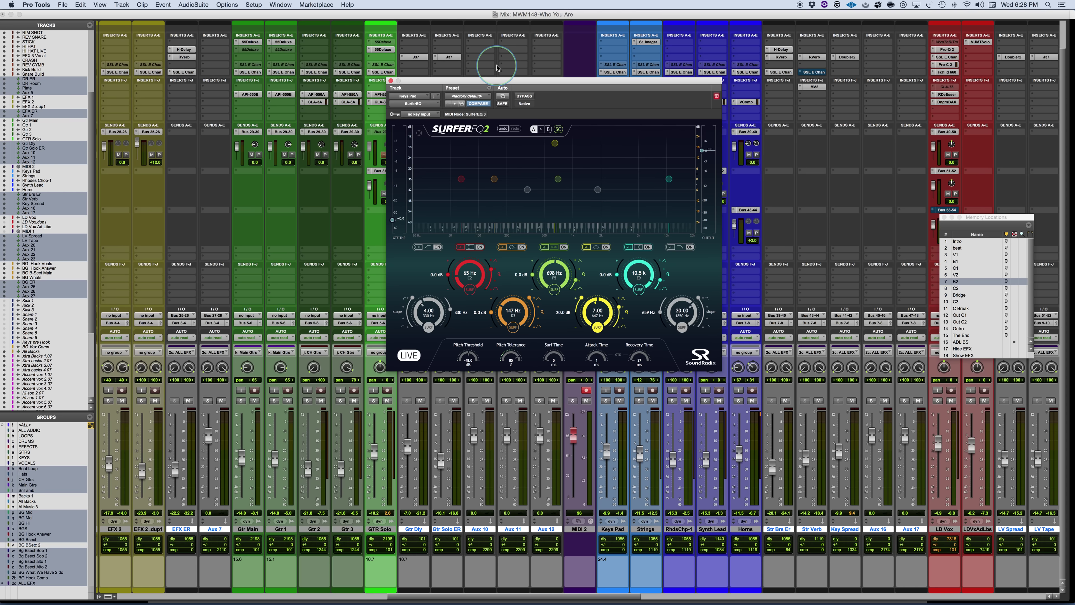
Switch from Pro Tools to the PowerPoint slide show showing the Plugin of the Week slide
key("super+Tab")
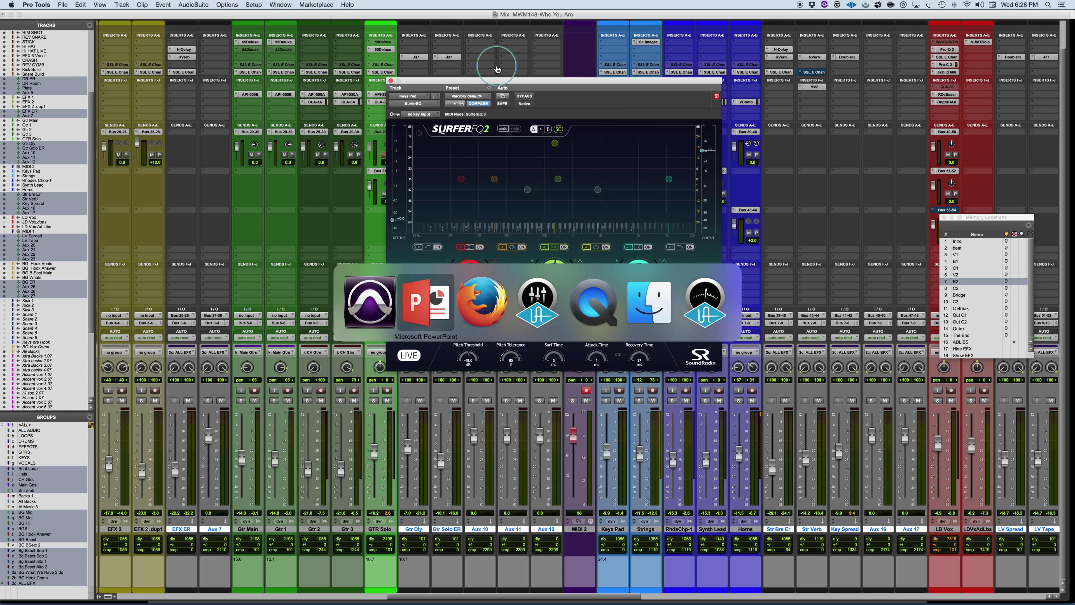